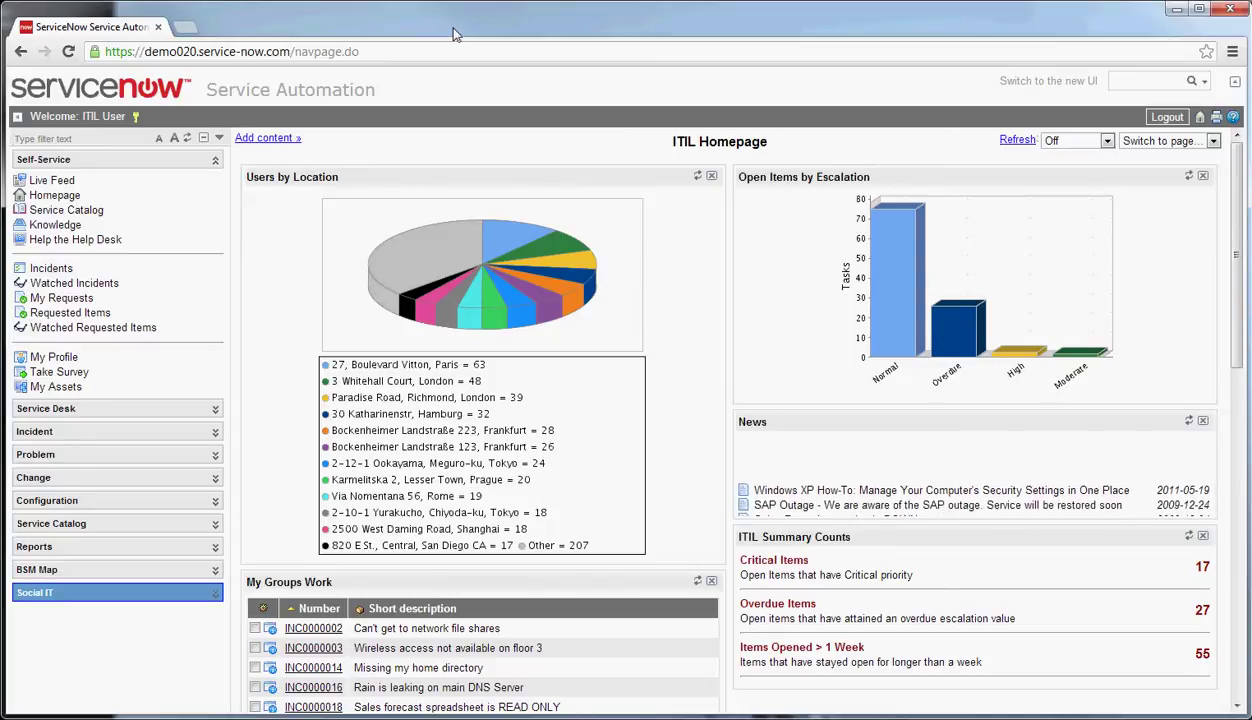
Step: Filter the application navigator for "incident" and open a new incident form
click(42, 139)
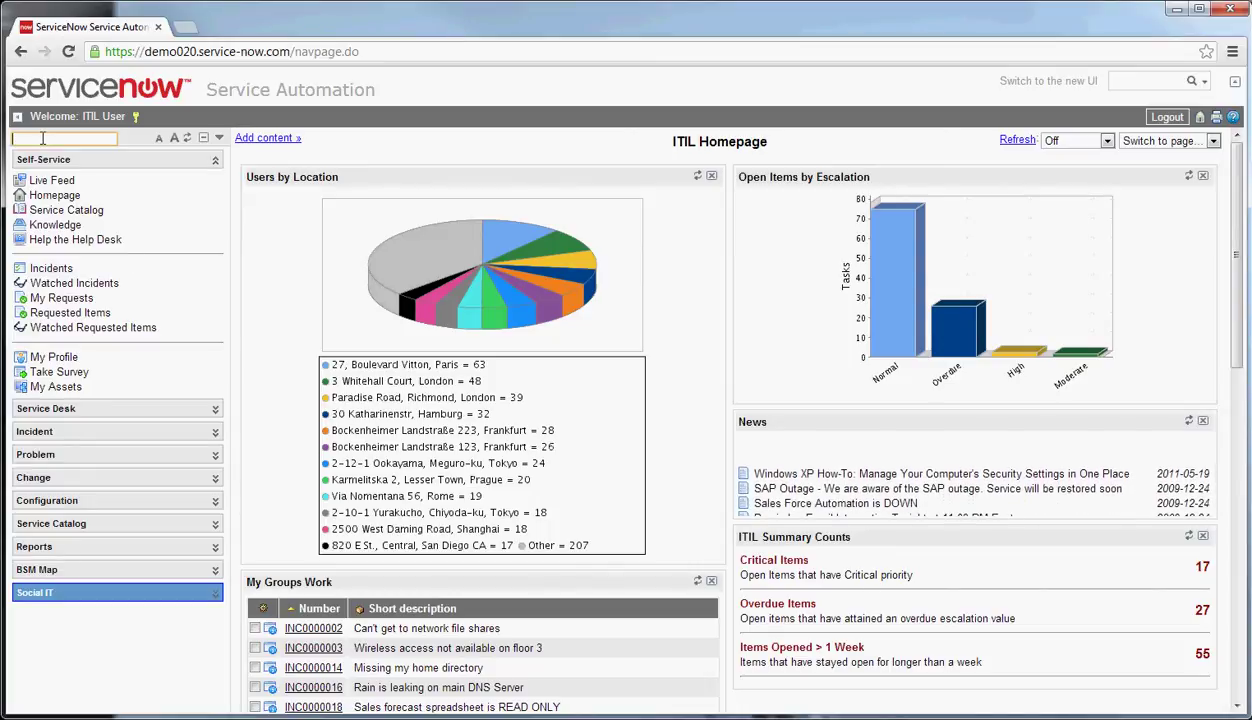
text(incident)
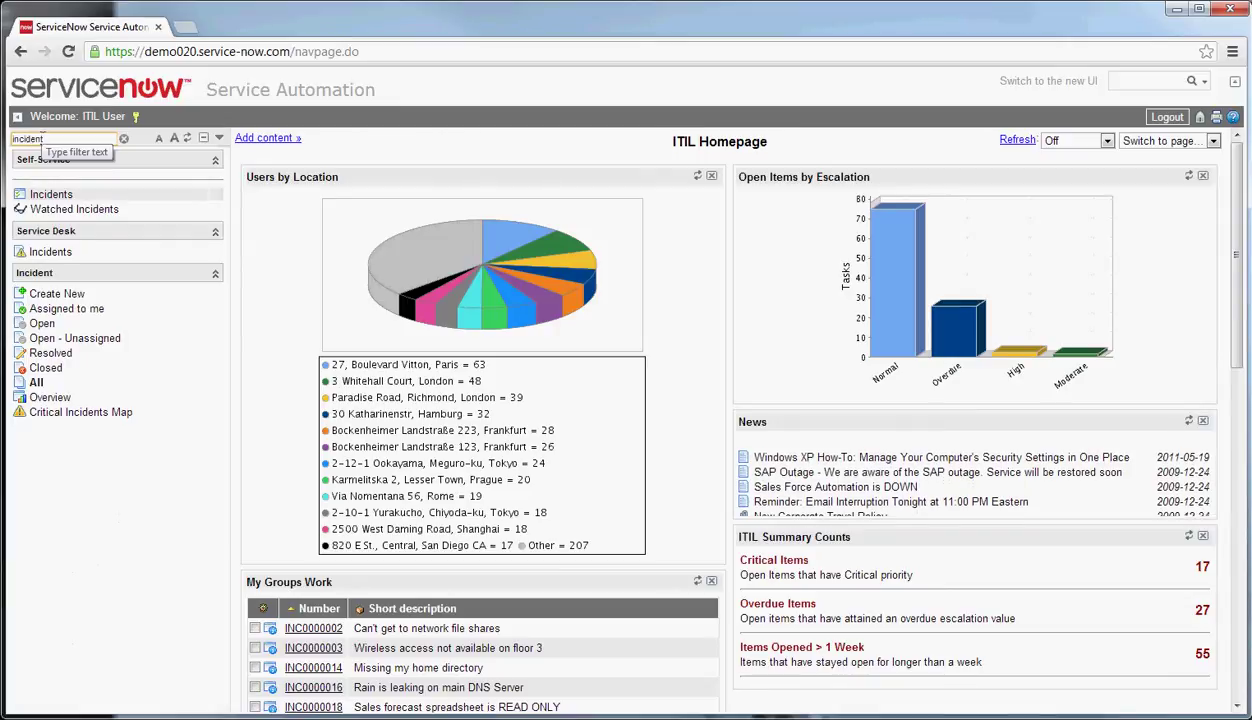
click(57, 293)
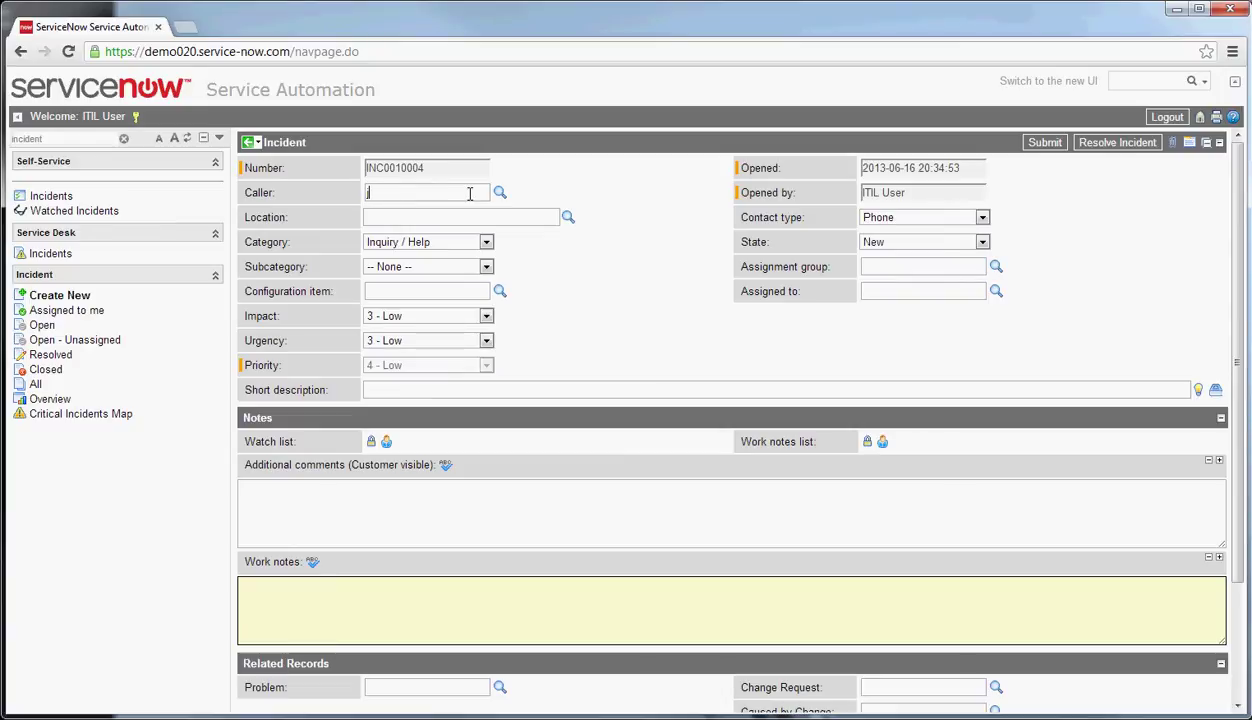
Step: Fill in the caller's name, view that caller's related incidents, and return to the new incident form
text(oe)
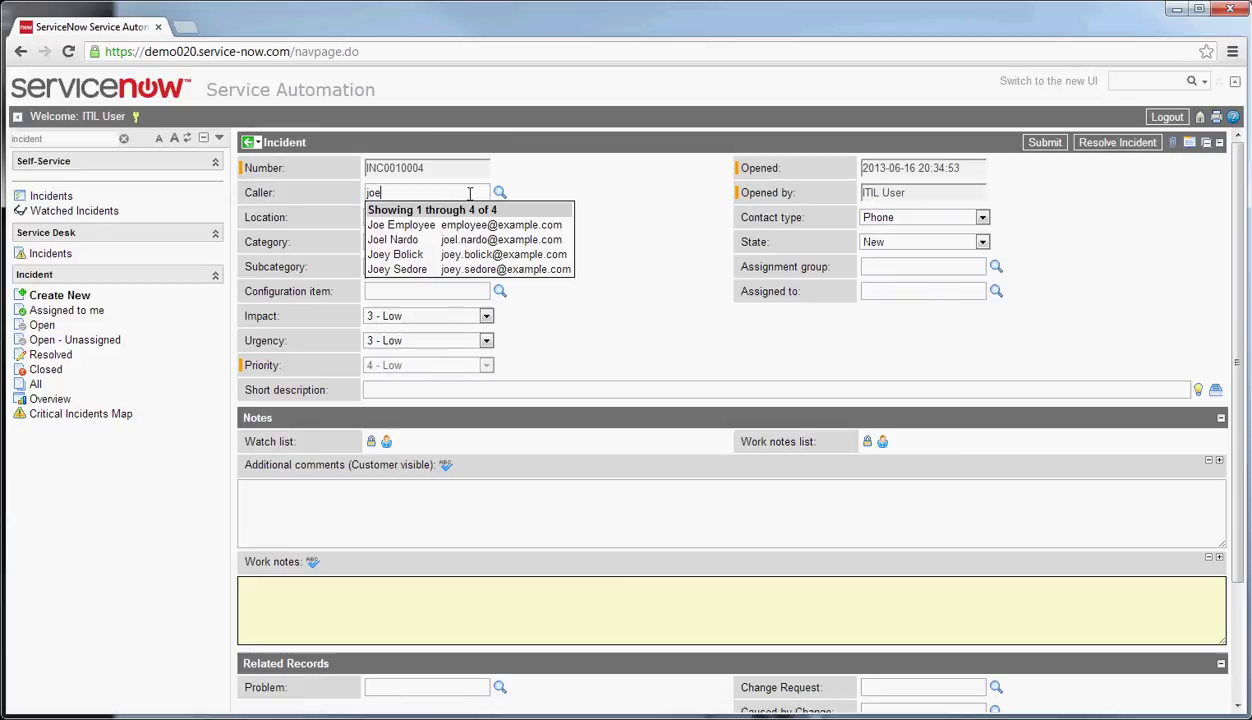
key(Down)
key(Tab)
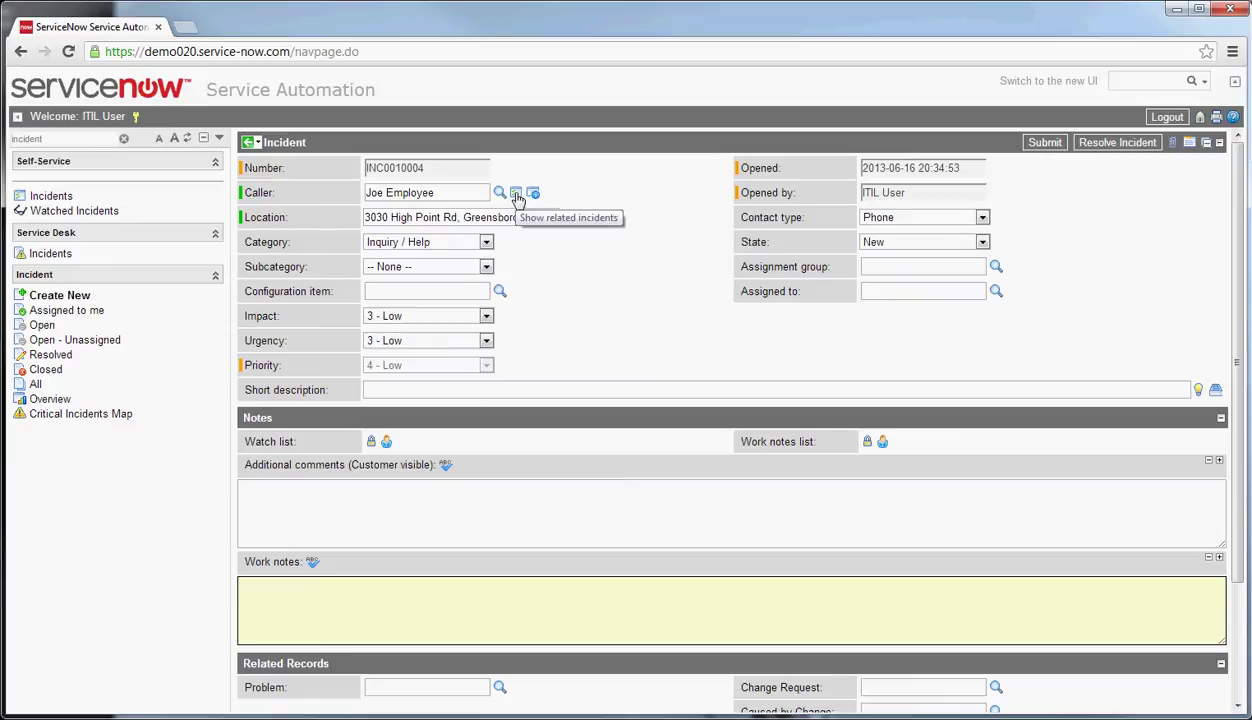
click(516, 194)
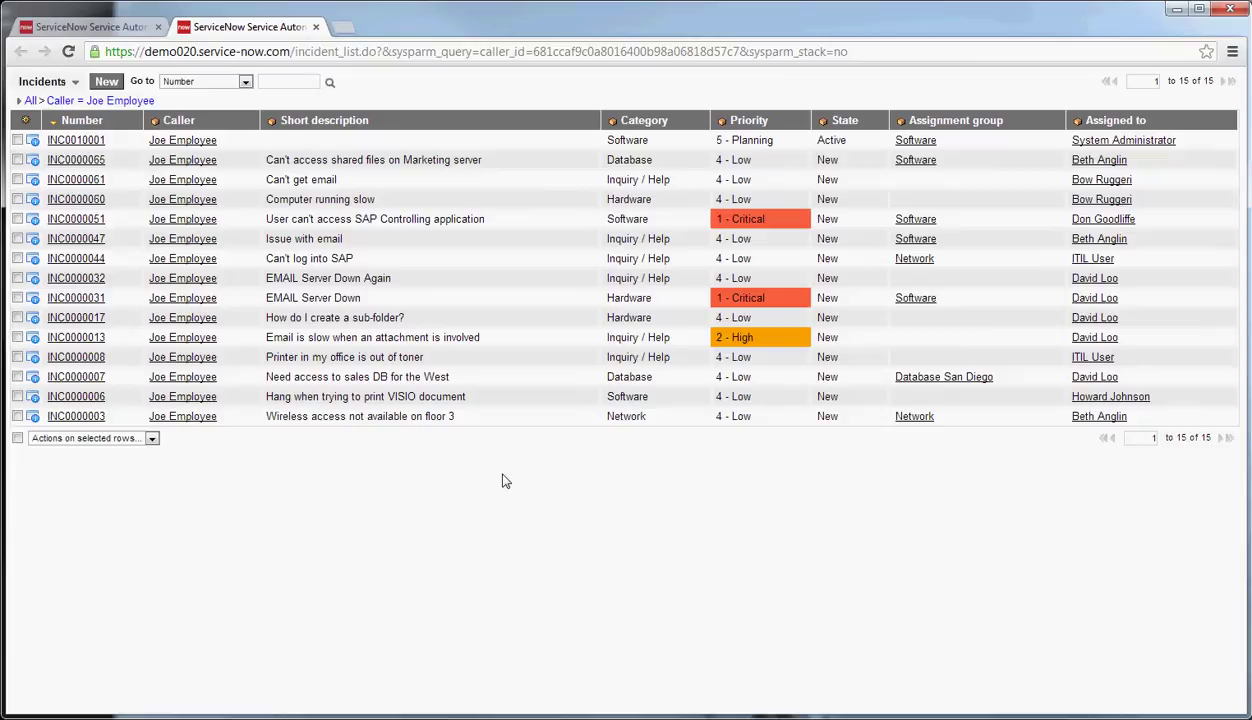
click(132, 26)
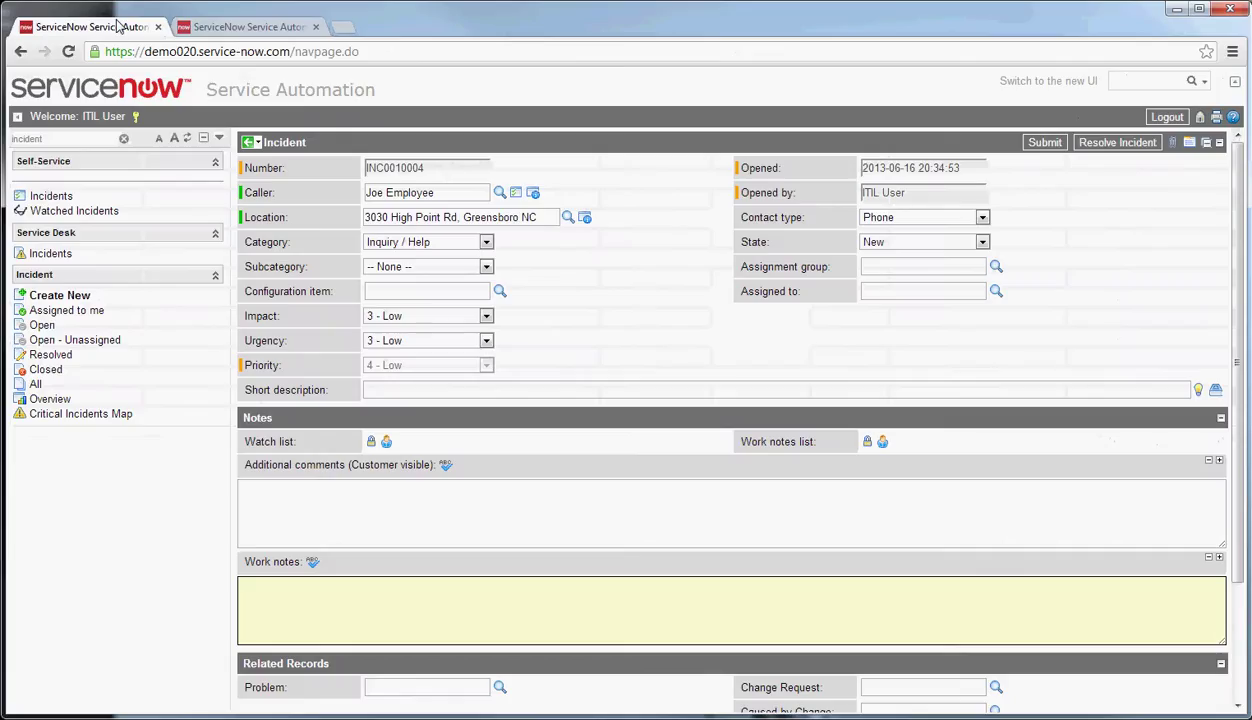
Step: Set the incident's configuration item to PS LoadBal01
click(397, 287)
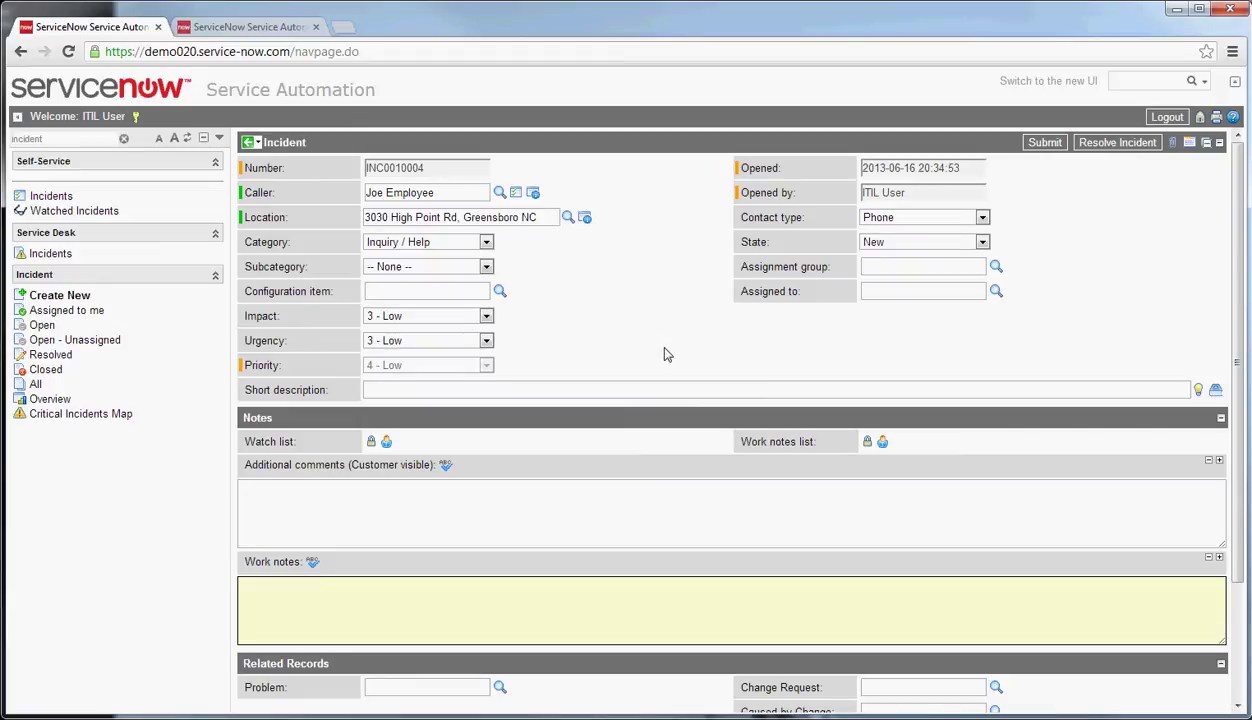
text(ps)
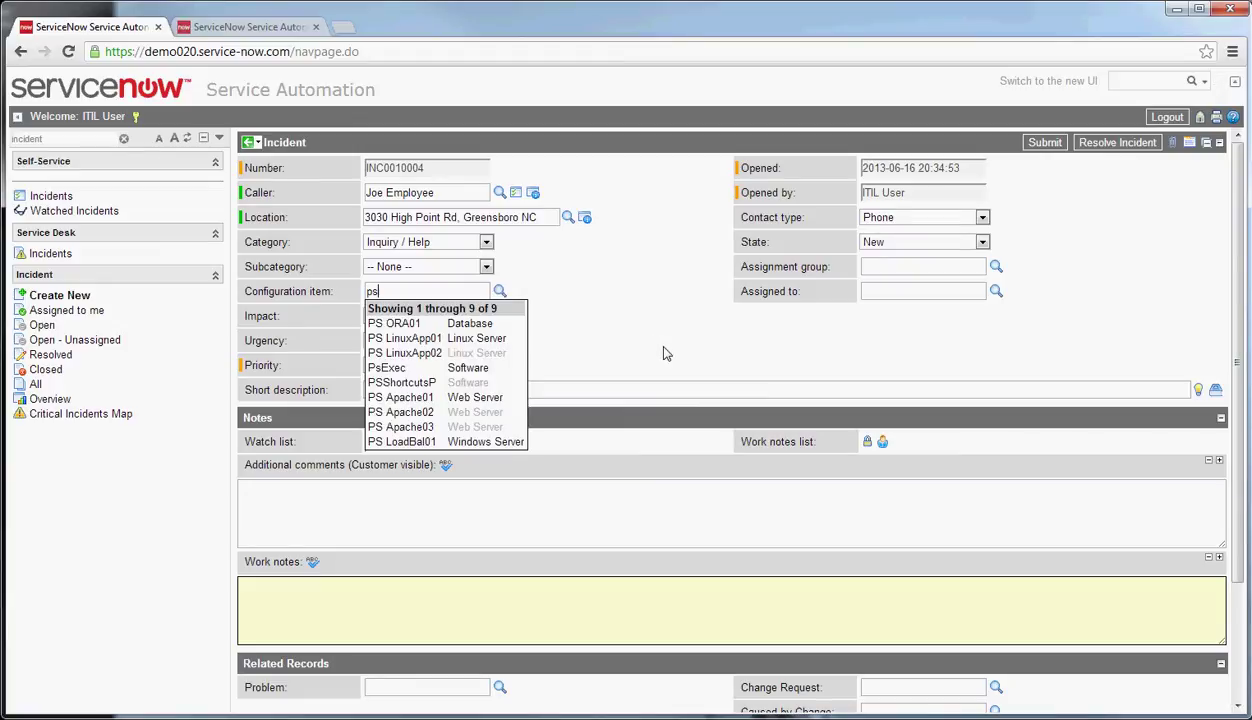
text( l)
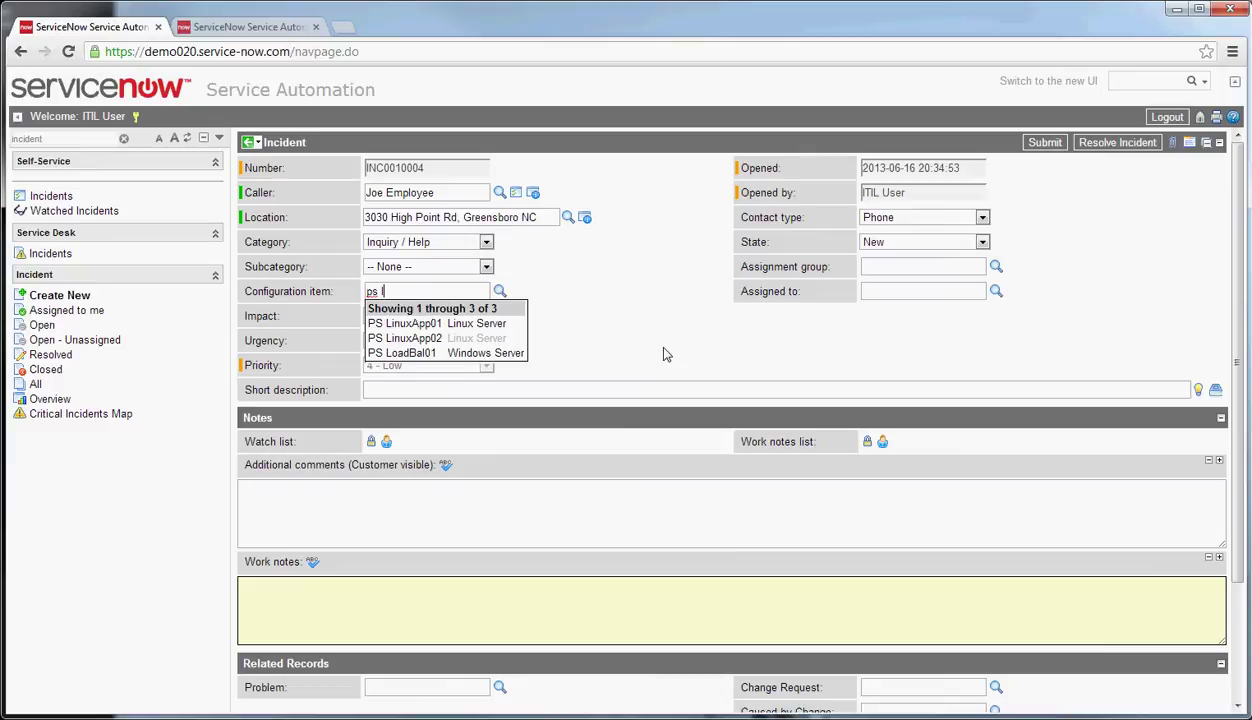
text(oad)
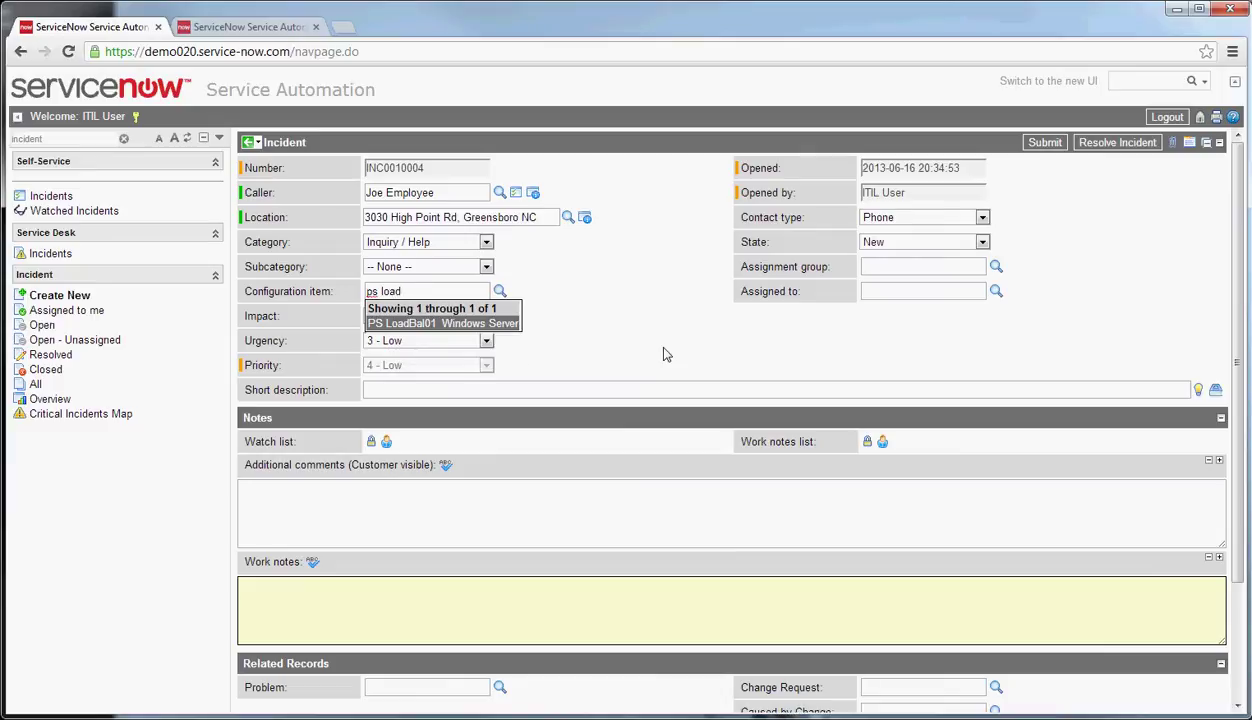
key(Tab)
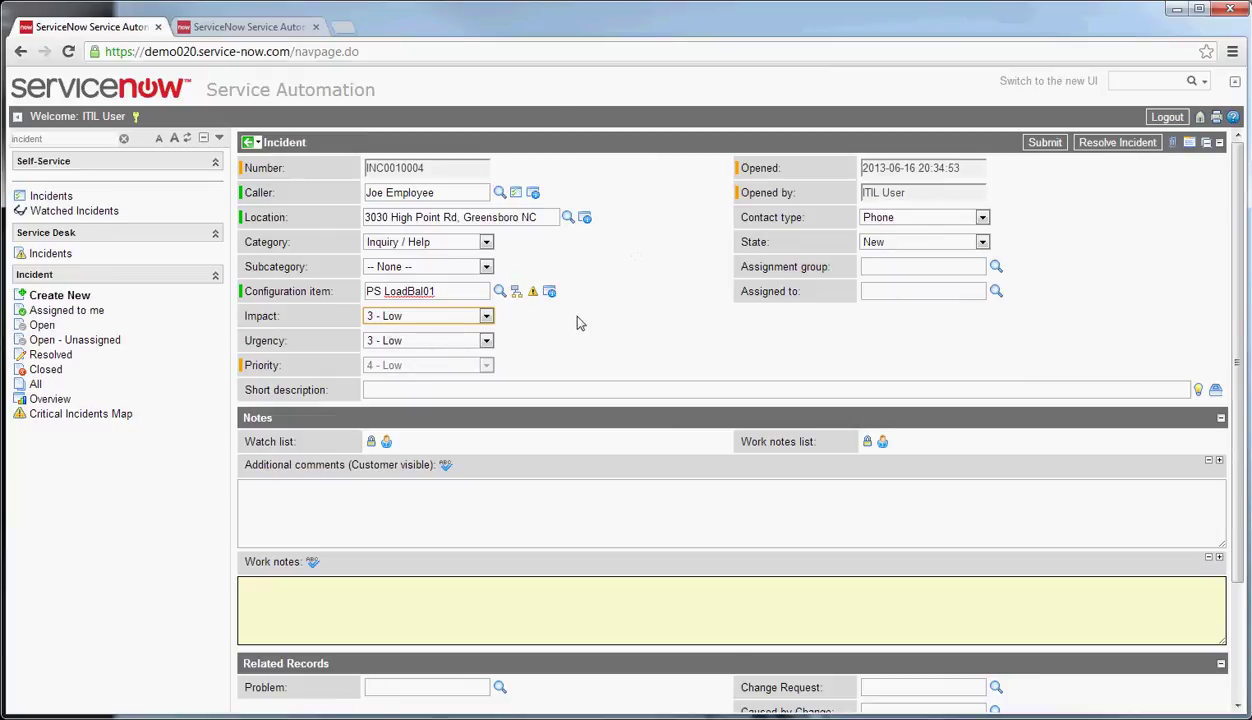
Step: Examine the dependency map of the PS LoadBal01 configuration item and return to the incident form
click(516, 297)
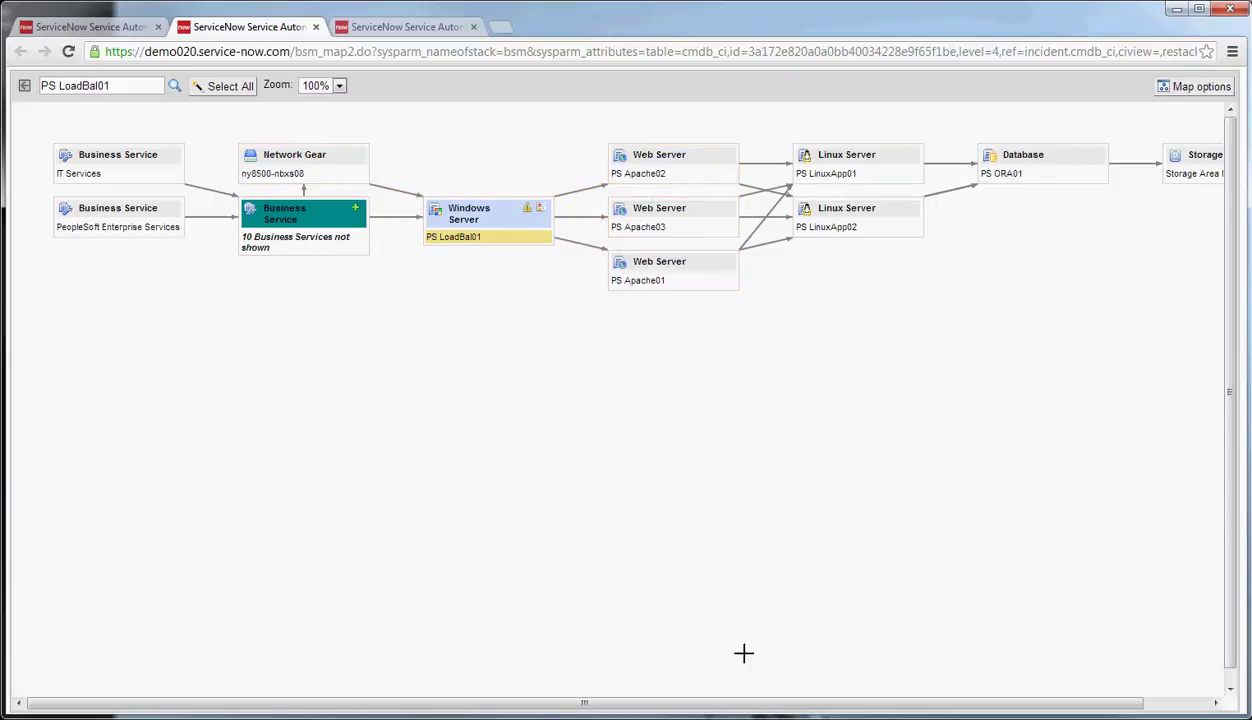
drag(630, 700, 581, 519)
click(100, 27)
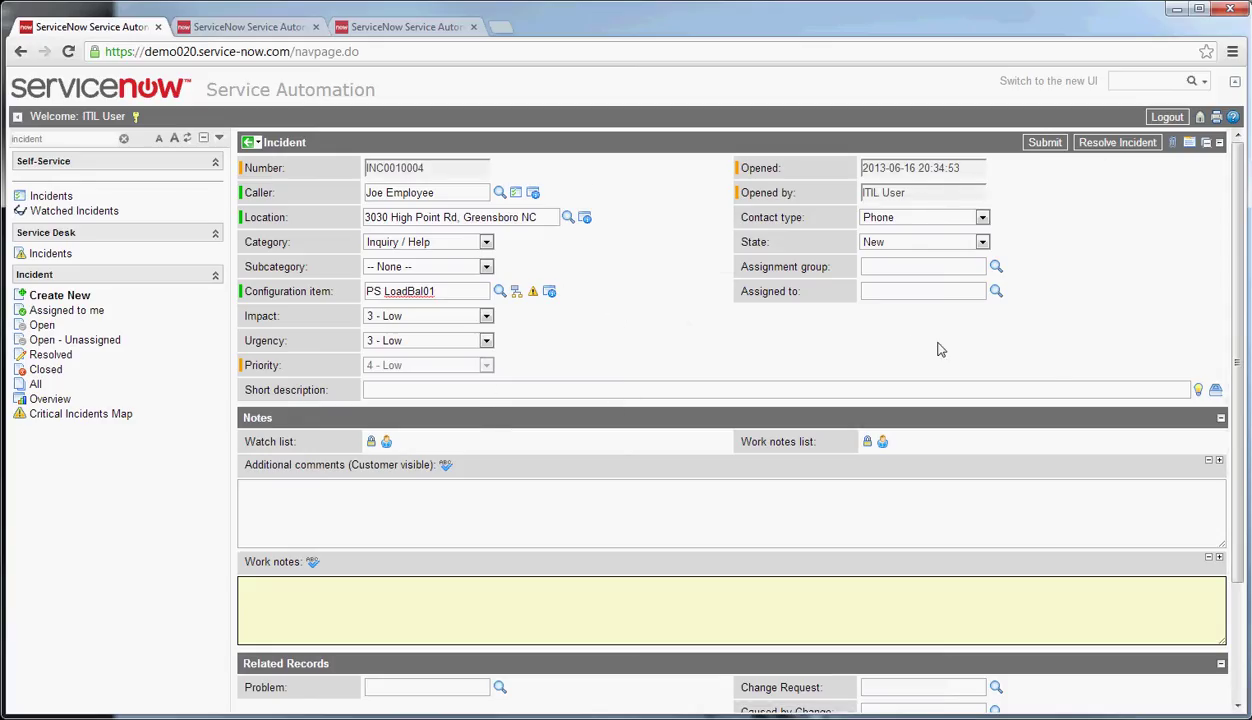
Step: Set both the impact and the urgency of the incident to 1 - High
click(485, 316)
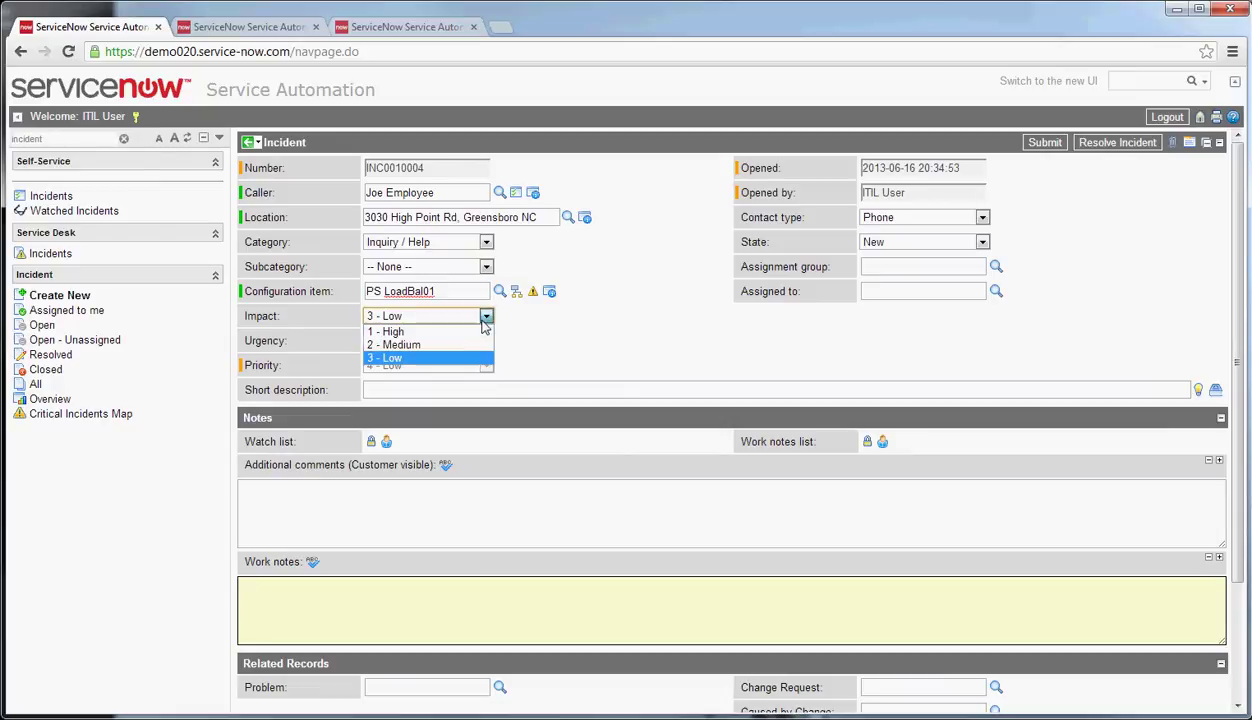
click(468, 329)
click(487, 341)
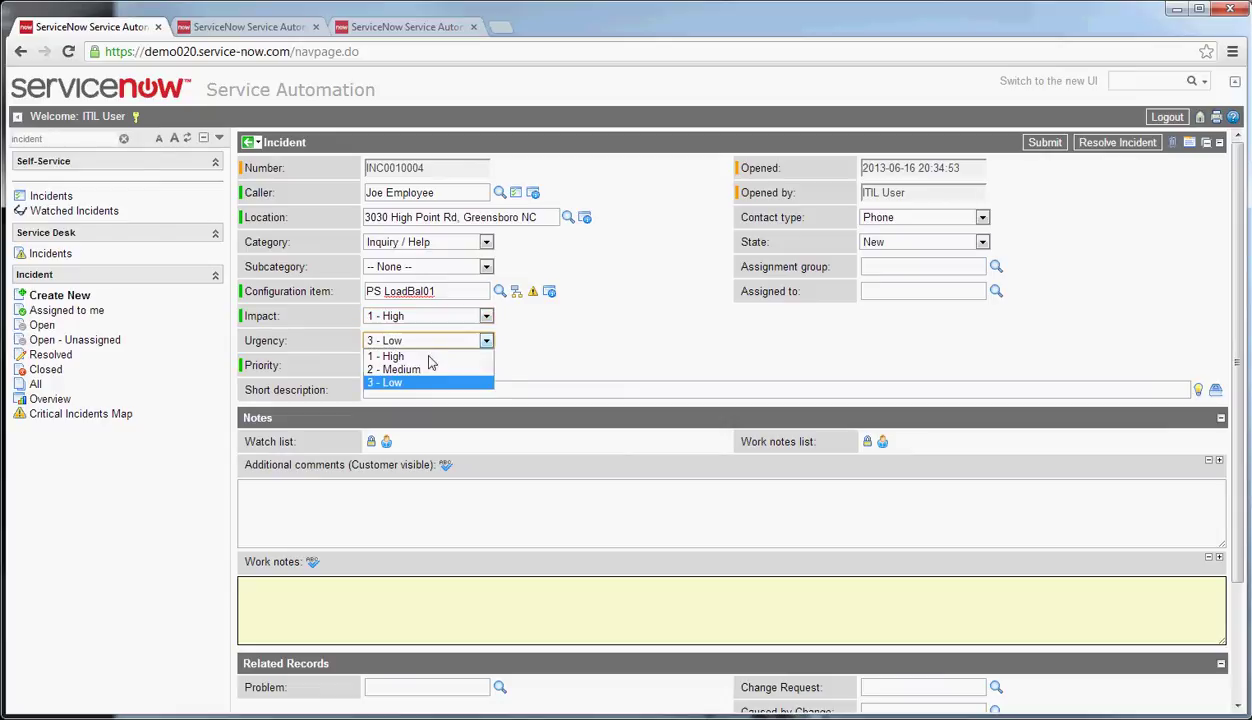
click(420, 354)
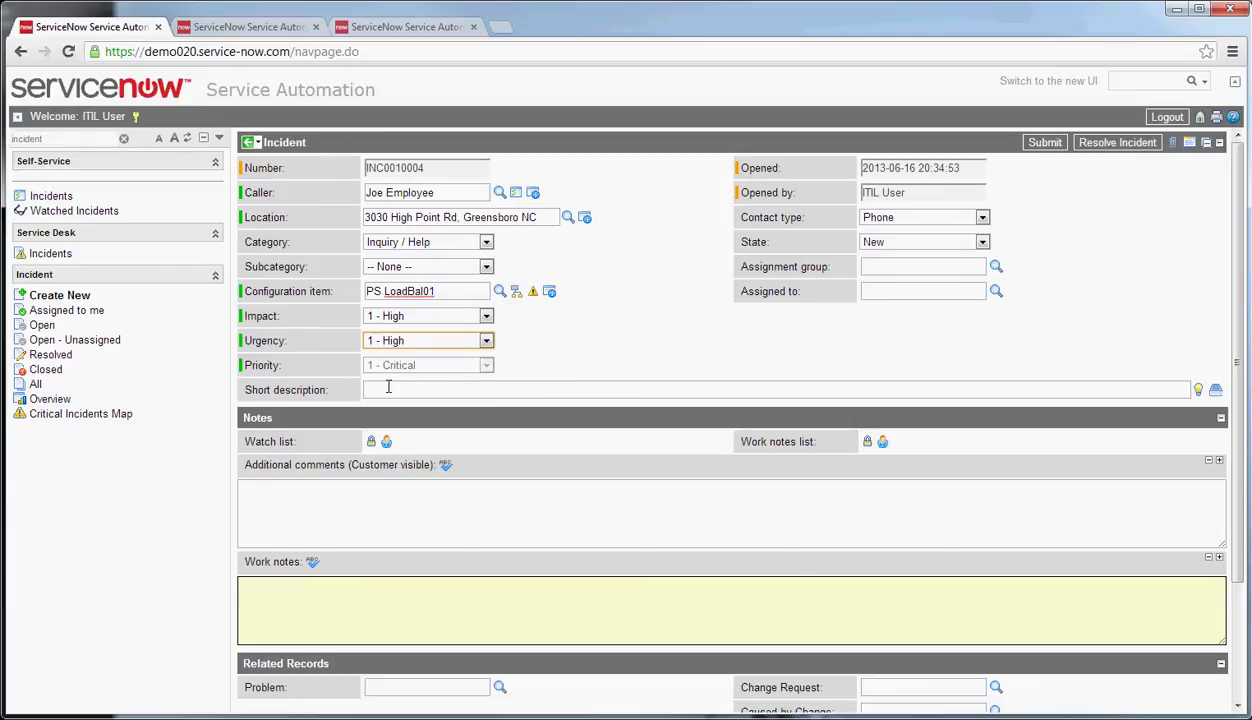
Step: Set both the impact and the urgency of the incident to 2 - Medium
click(484, 316)
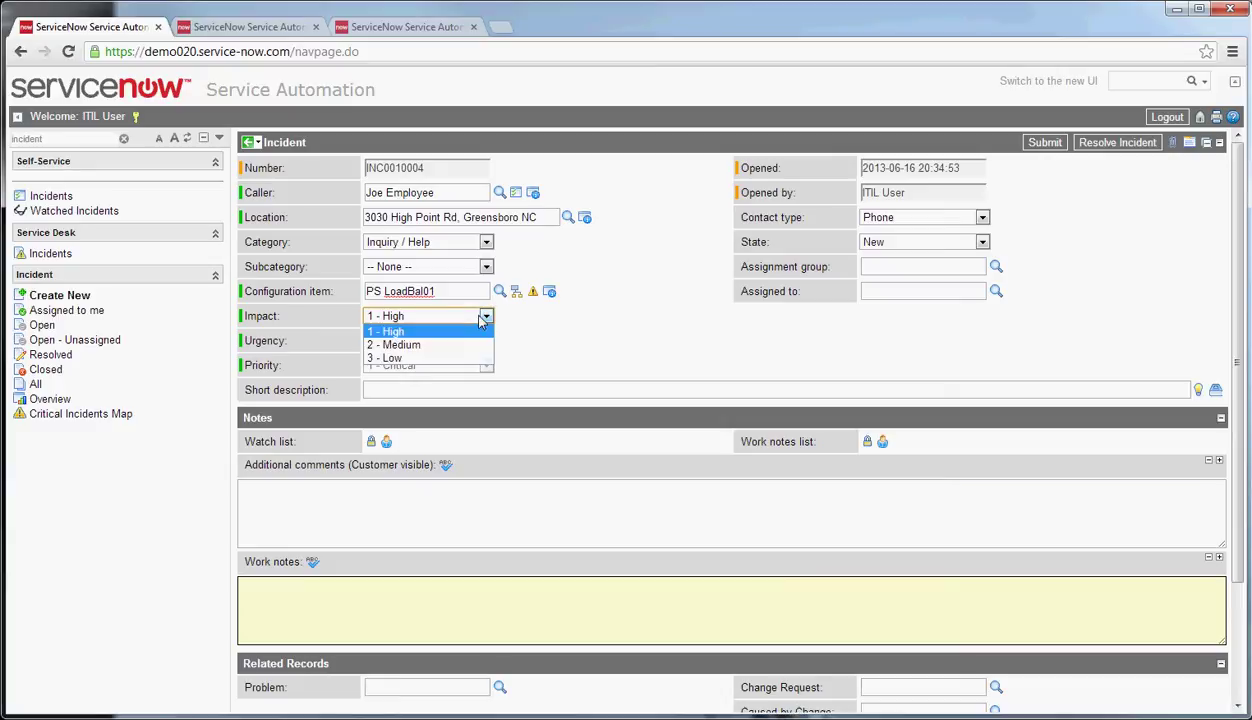
click(445, 344)
click(485, 341)
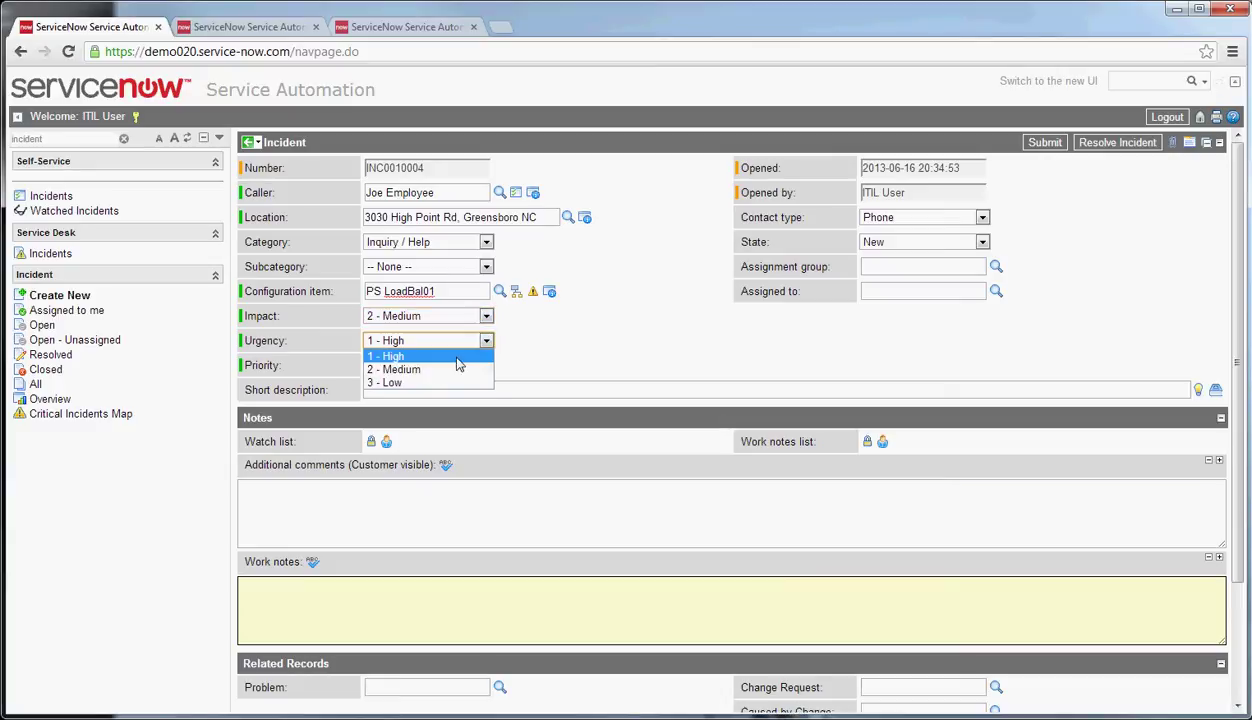
click(432, 369)
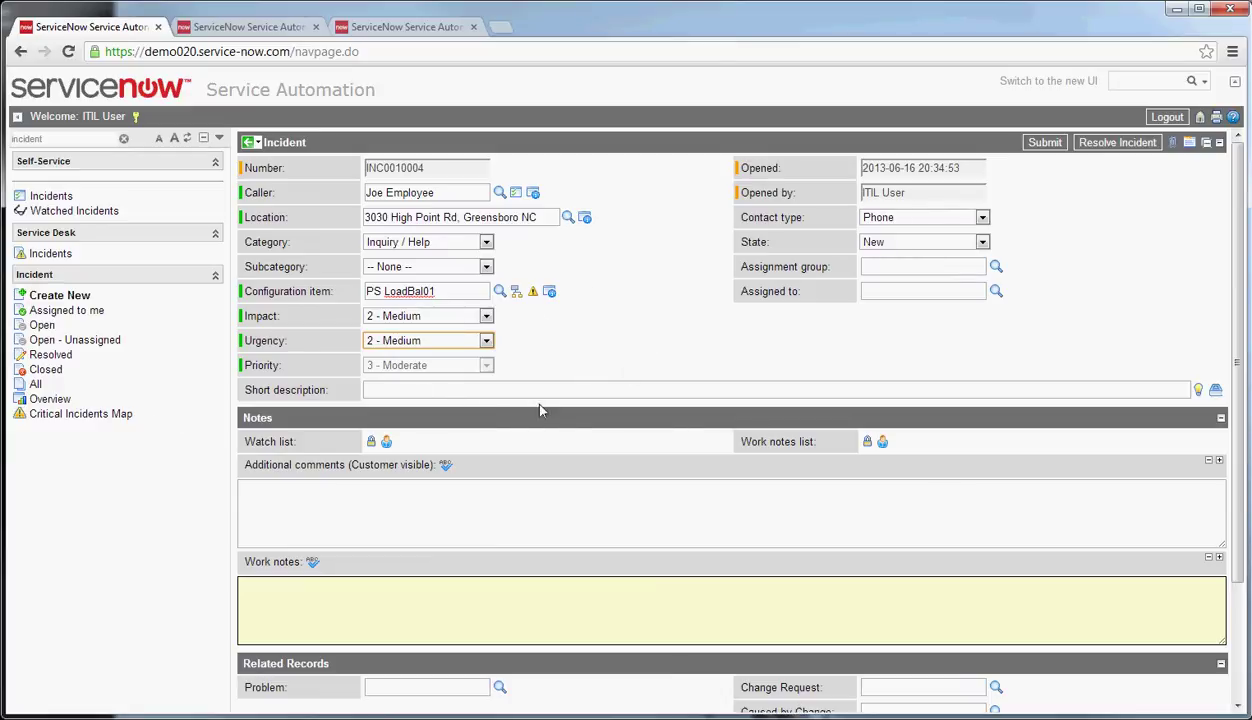
Step: Enter "login issues" as the short description and save the incident while staying on the form
click(670, 476)
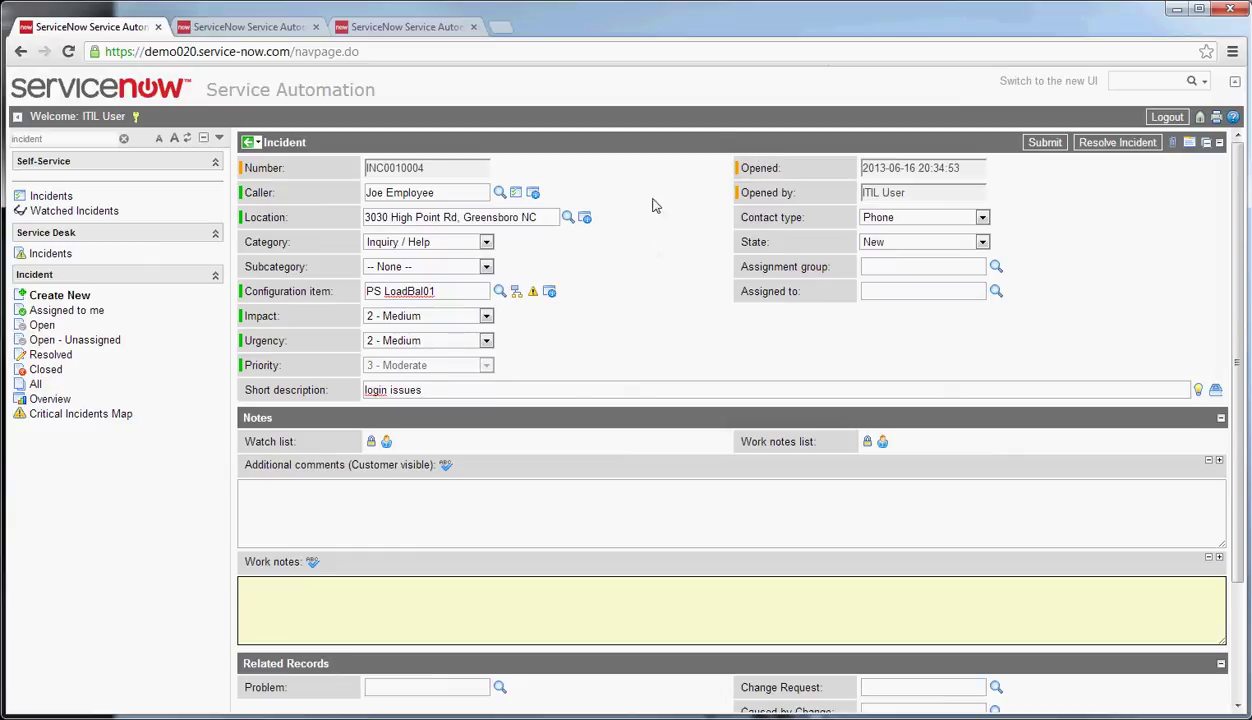
right_click(660, 147)
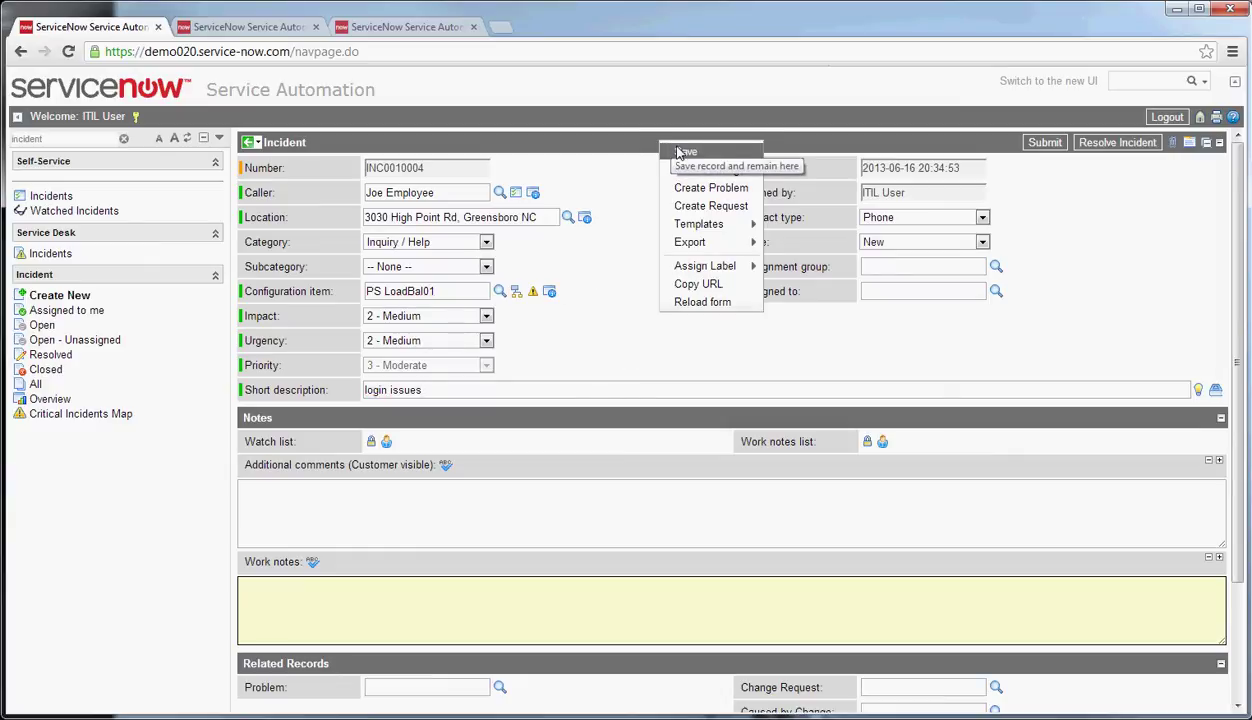
click(686, 152)
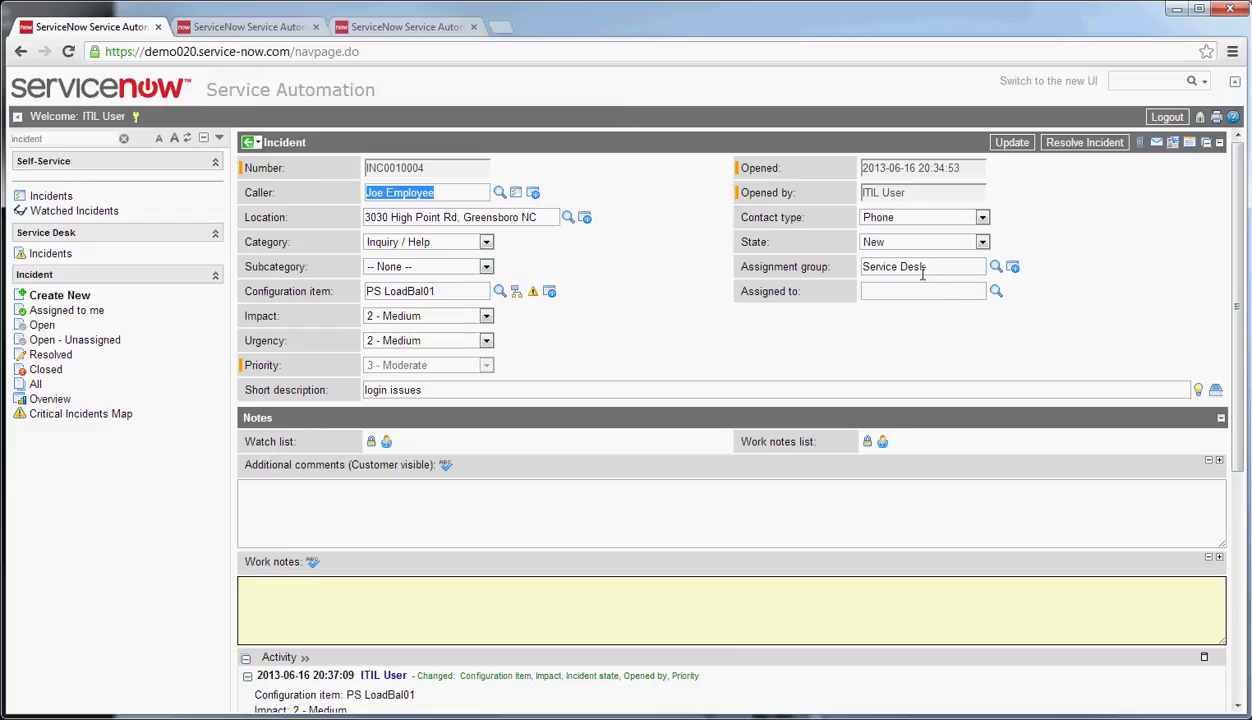
Step: Set the incident's subcategory to Email and save the record while staying on the form
click(486, 267)
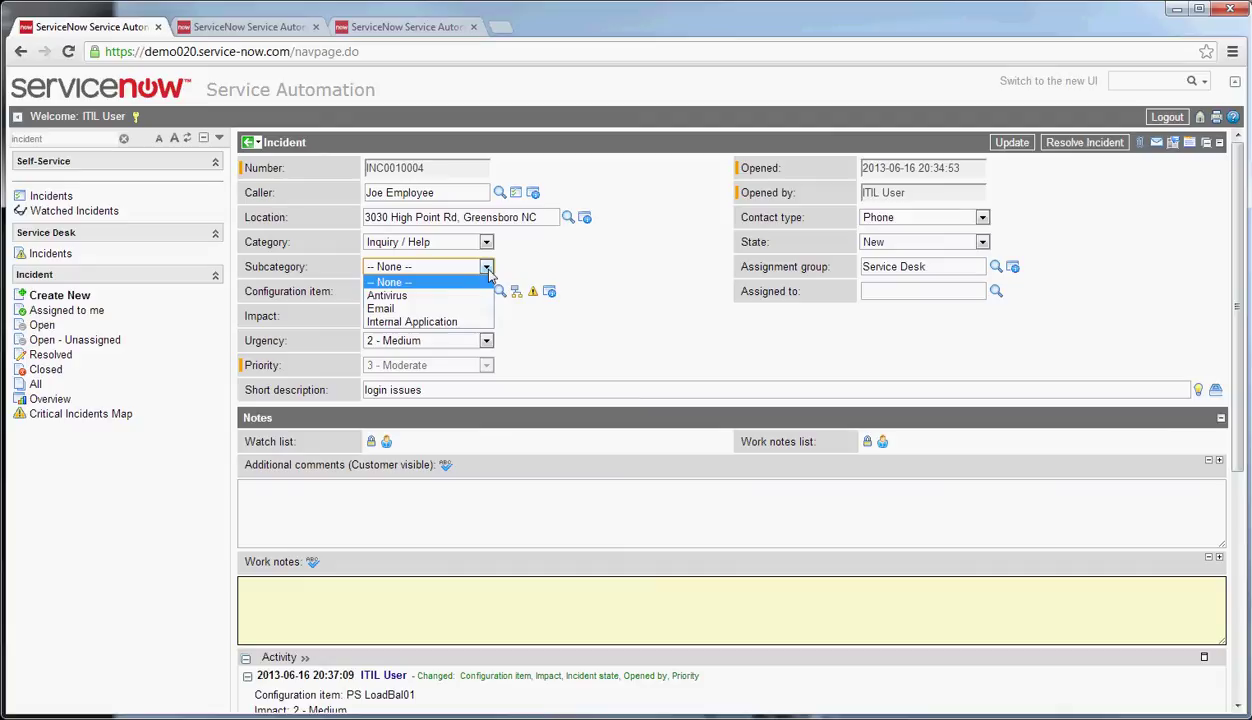
click(400, 312)
right_click(682, 152)
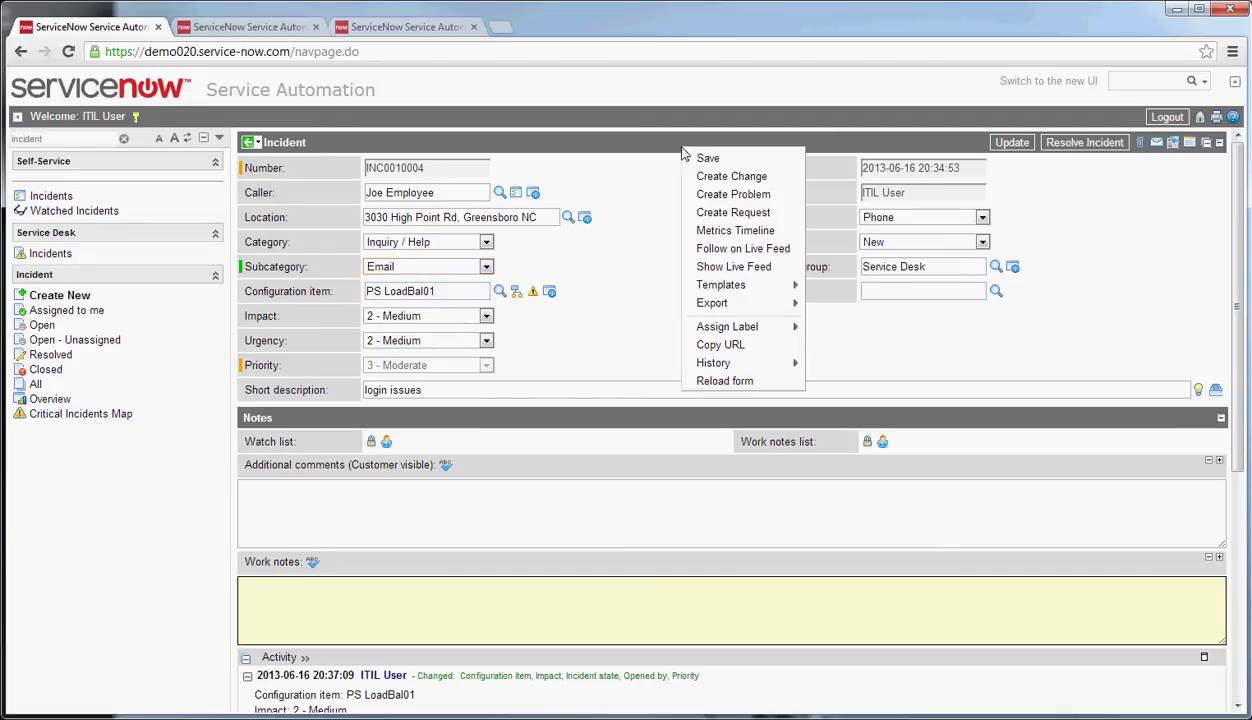
click(702, 158)
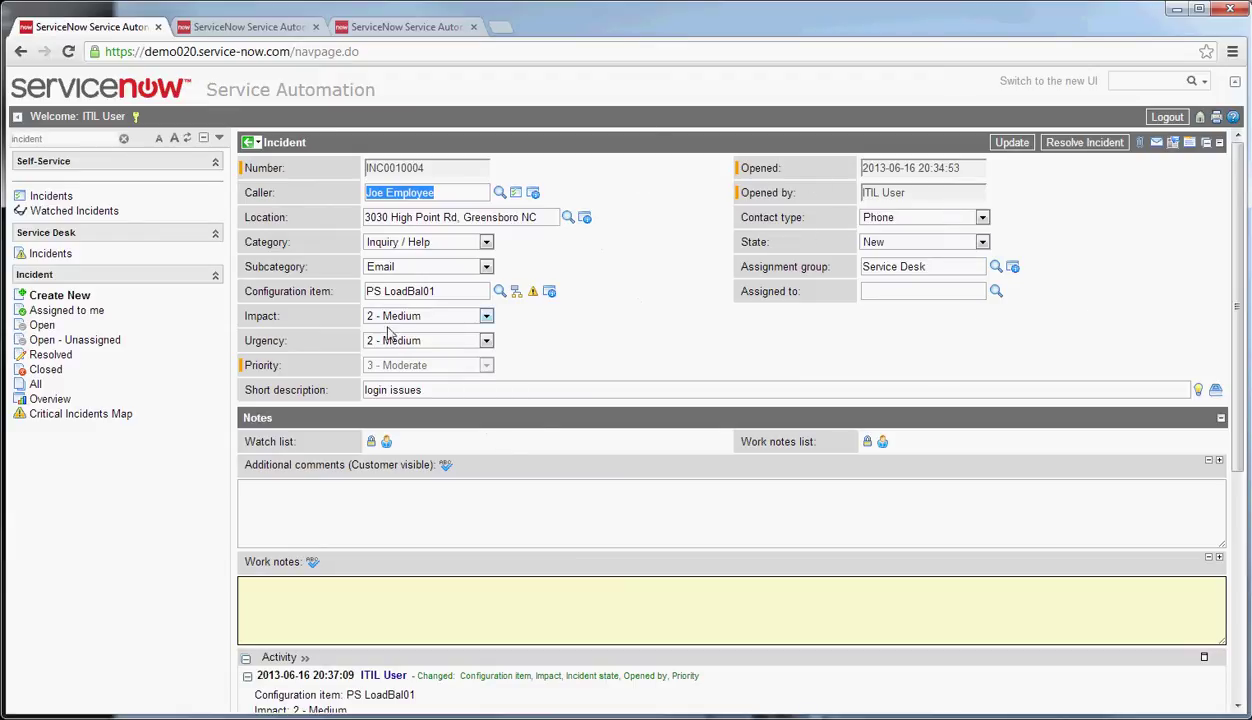
Step: Review the list of suggested short descriptions and close it without choosing one
click(1200, 391)
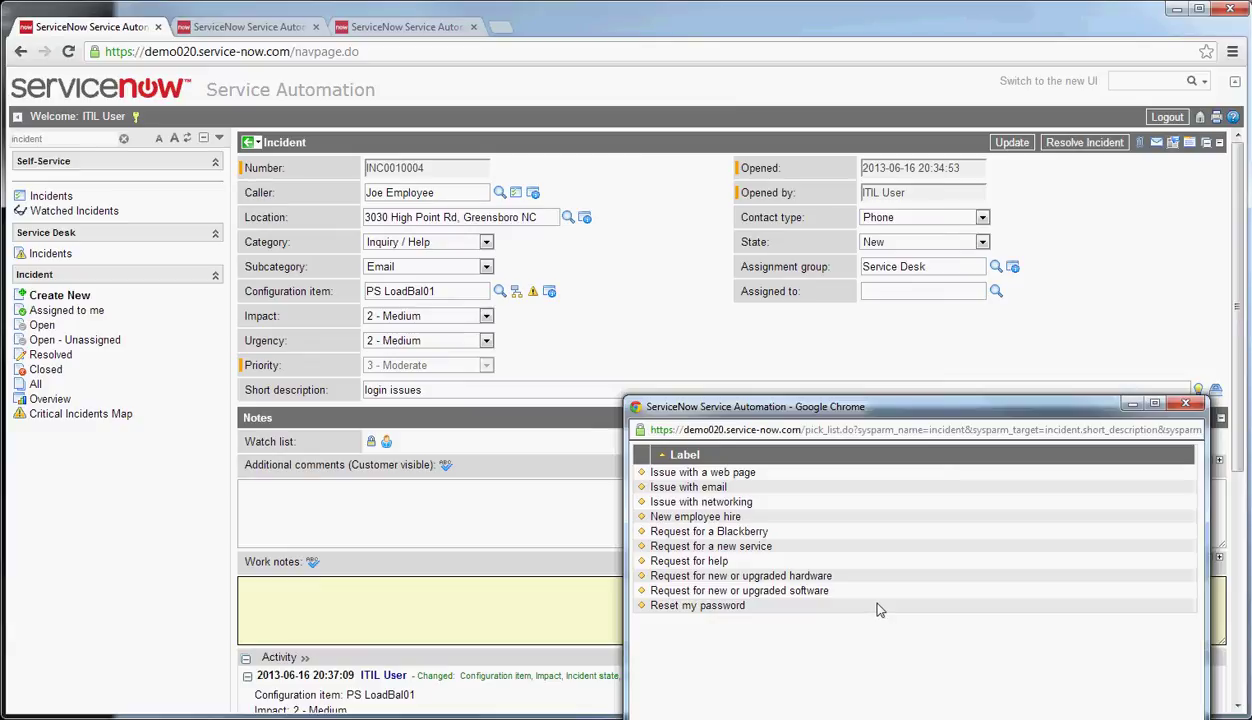
click(1186, 407)
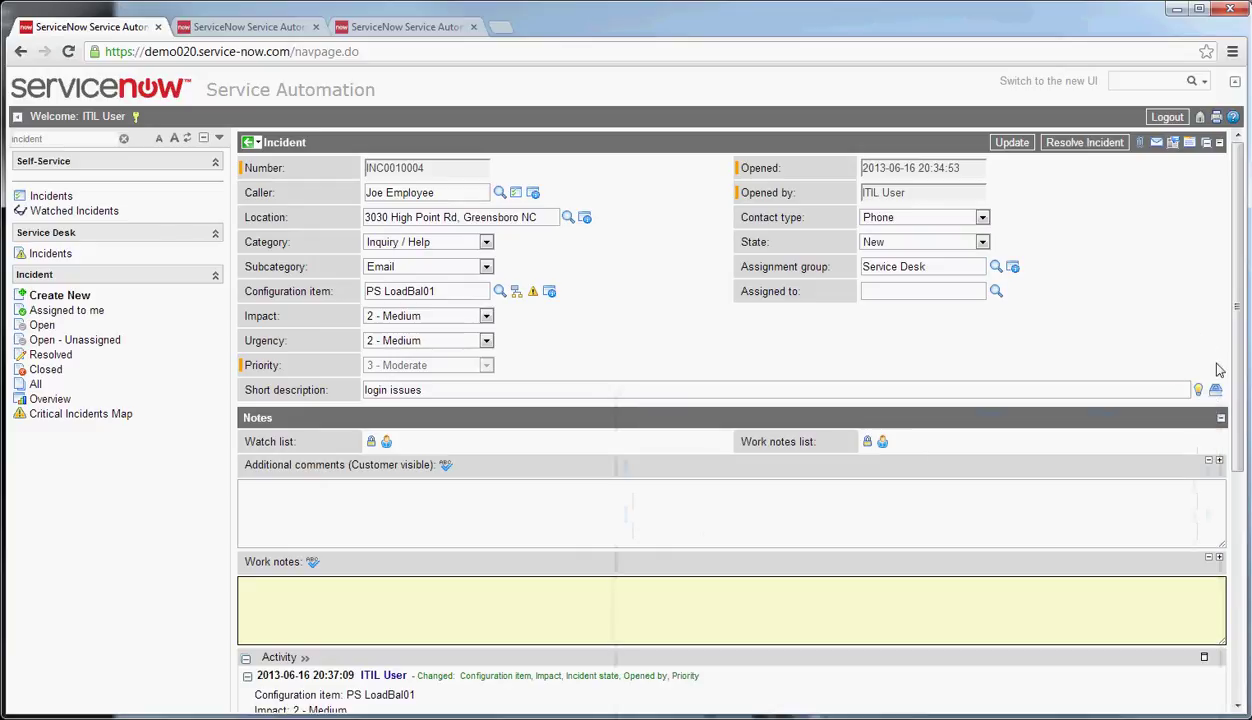
Step: Search the knowledge base using the short description and attach the Starmosh login article to the incident
click(1215, 391)
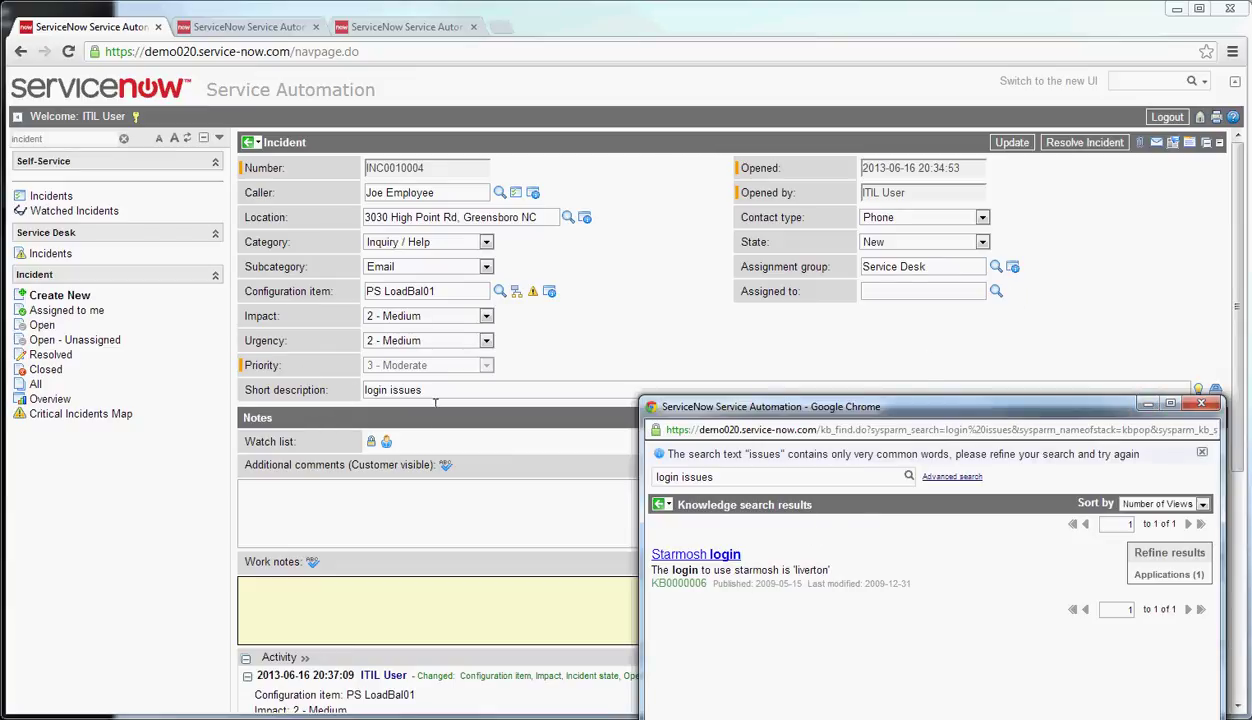
click(666, 504)
mouse_move(720, 508)
click(806, 686)
click(689, 563)
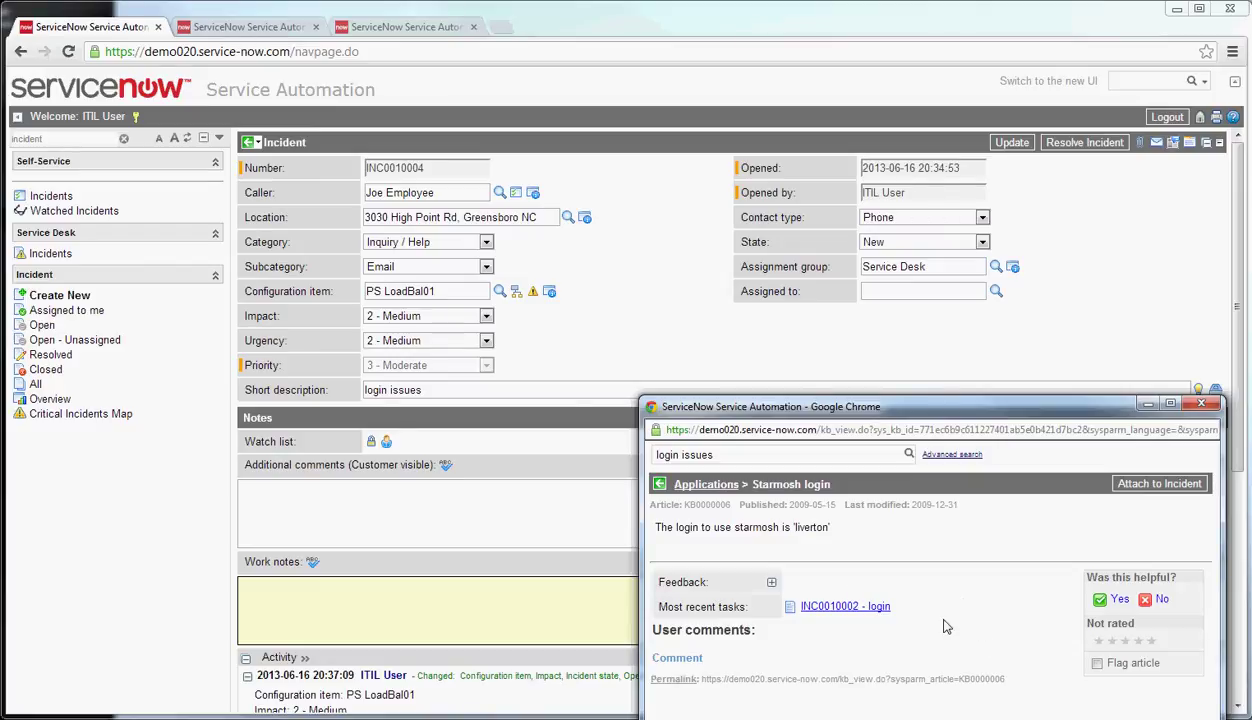
click(1113, 642)
click(1160, 485)
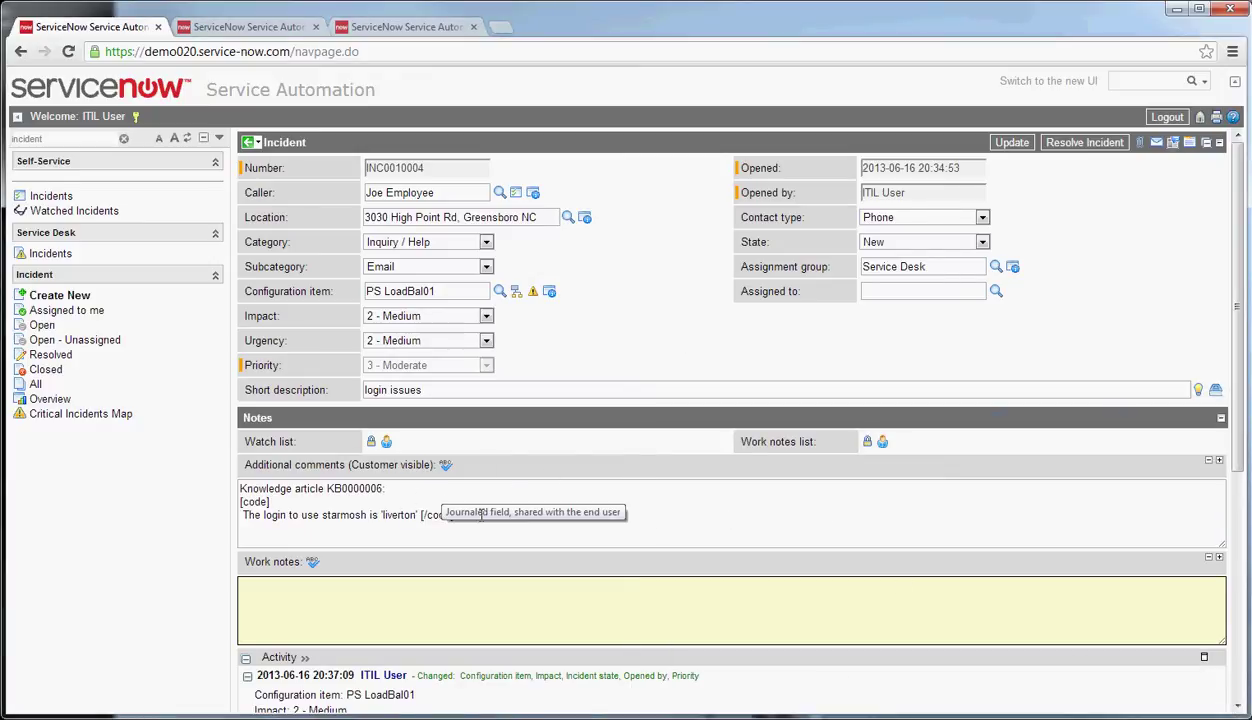
Step: Save the incident with the knowledge article text in the additional comments and review its activity log
drag(455, 516, 175, 451)
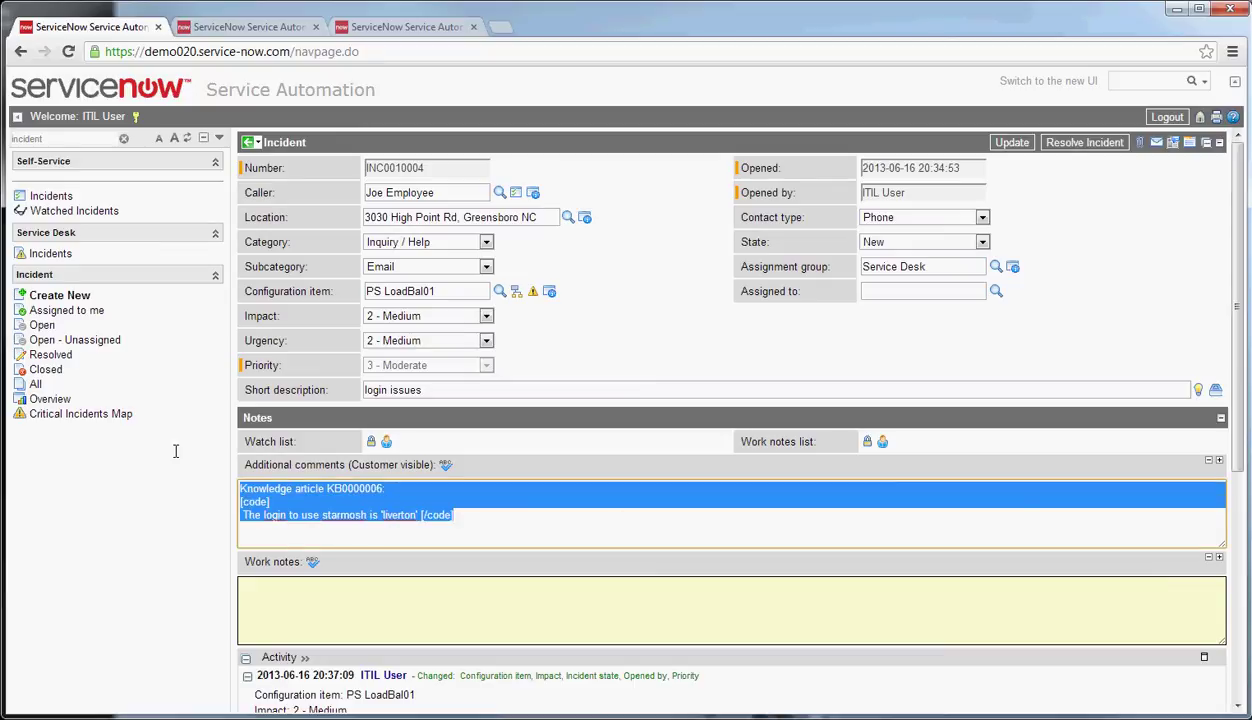
click(519, 526)
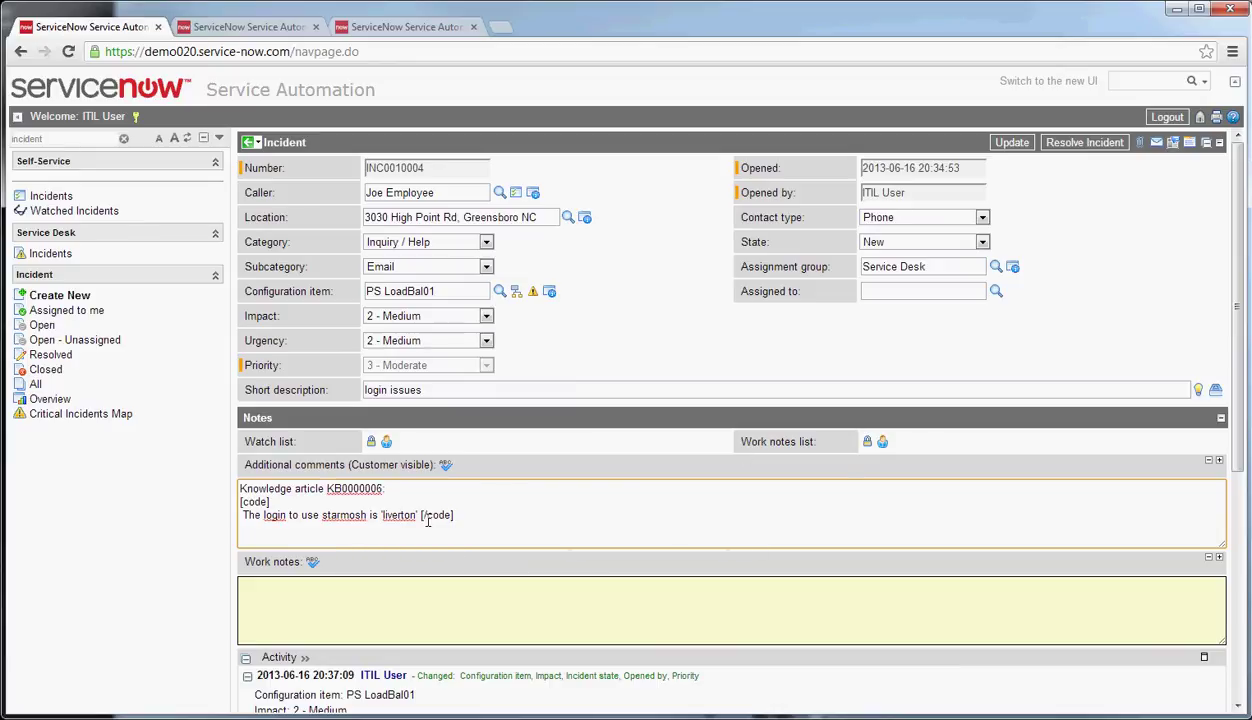
right_click(690, 144)
click(705, 150)
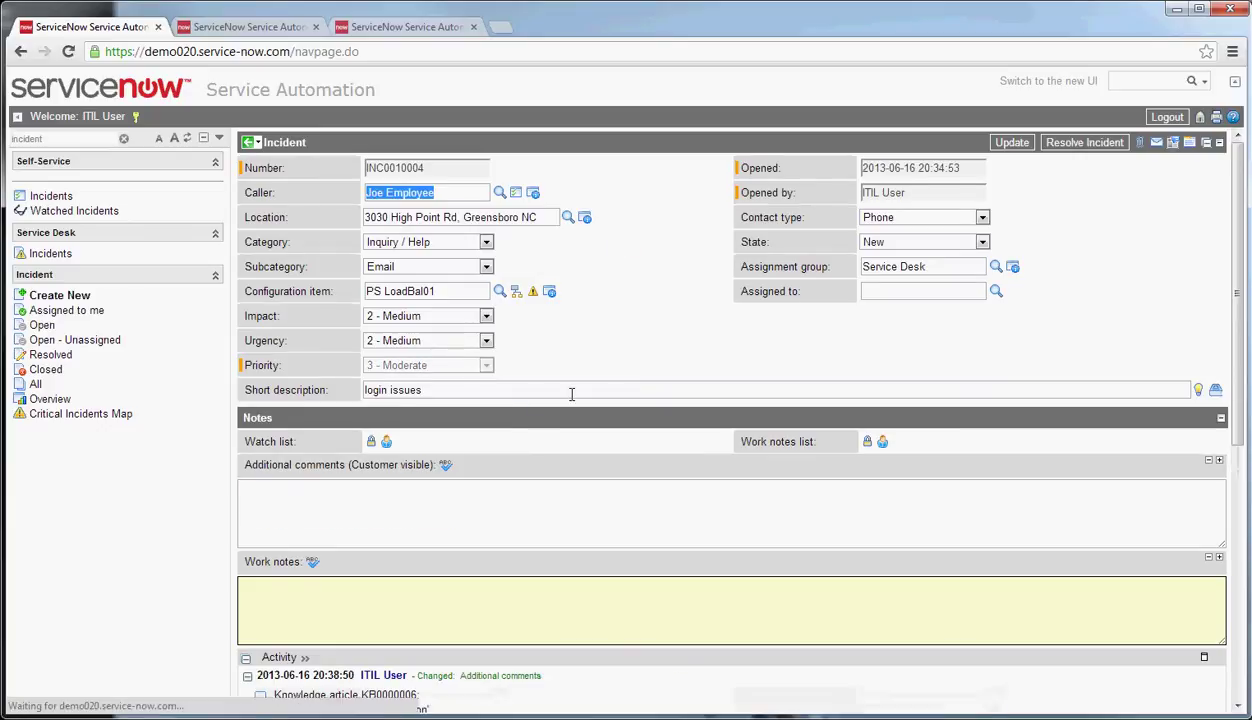
scroll(571, 394, down, 3)
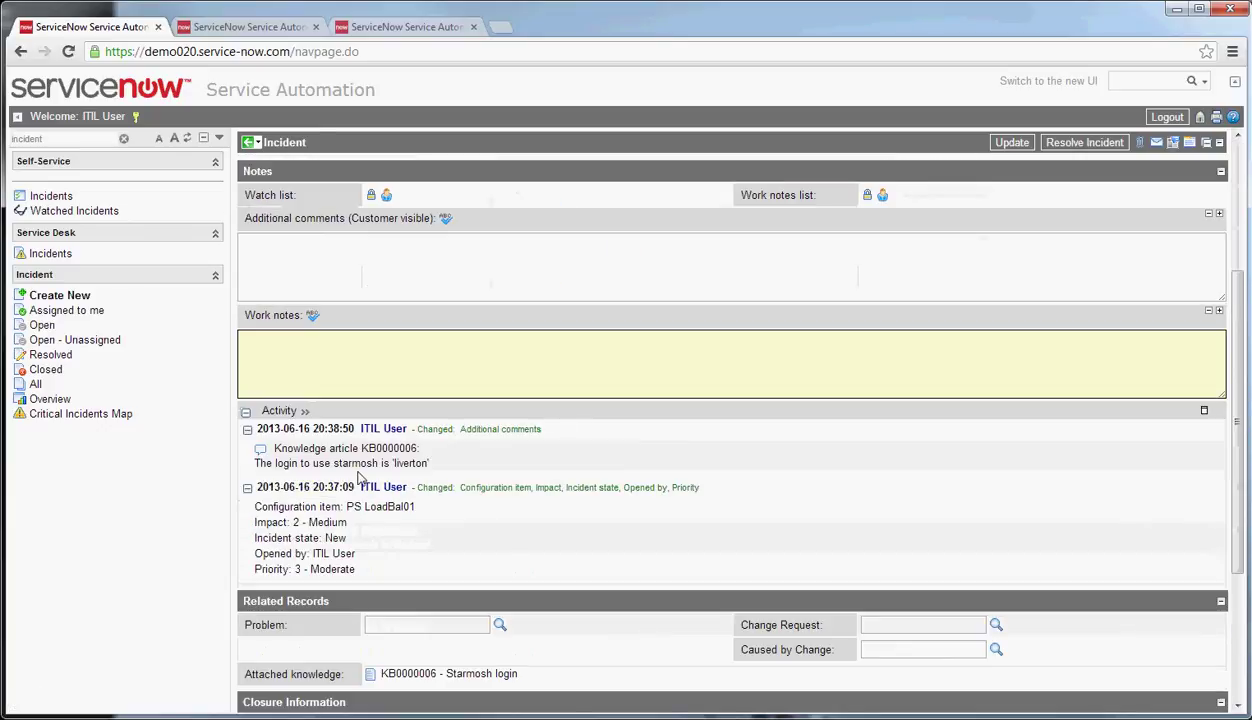
Step: Search the knowledge base using the short description, review the Starmosh login article's most recent tasks, and return to the incident
scroll(400, 490, up, 2)
click(1214, 308)
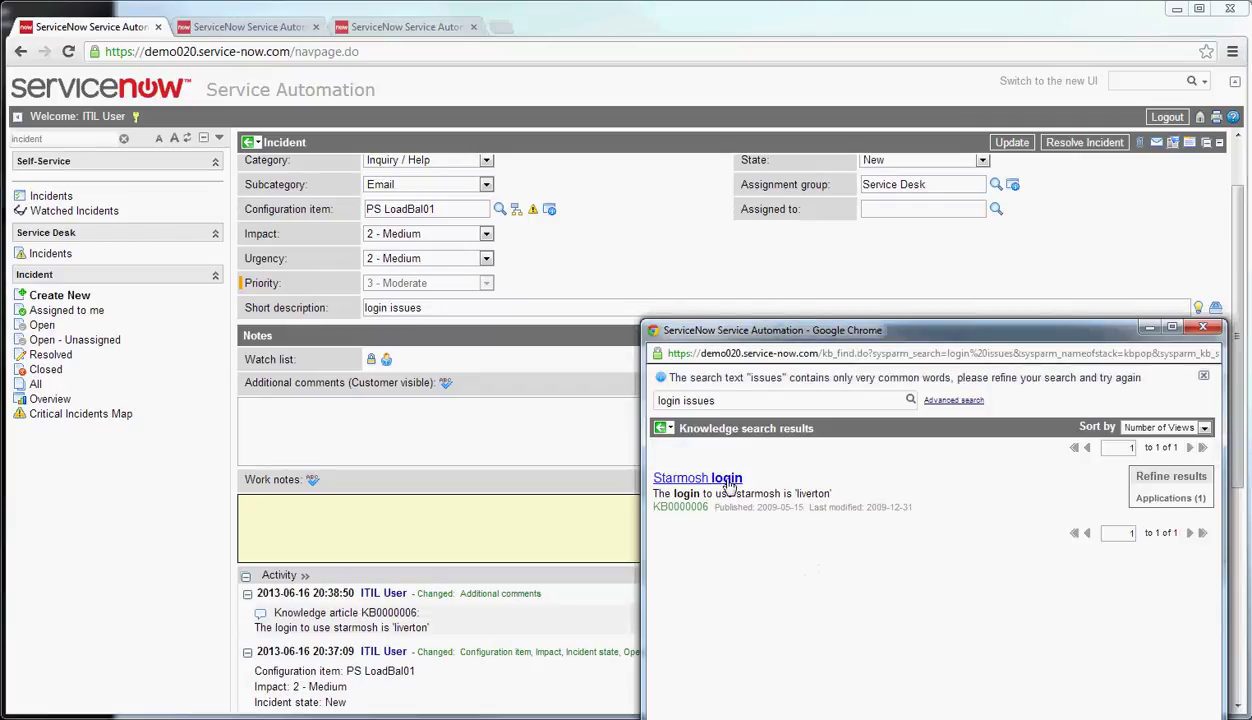
click(726, 479)
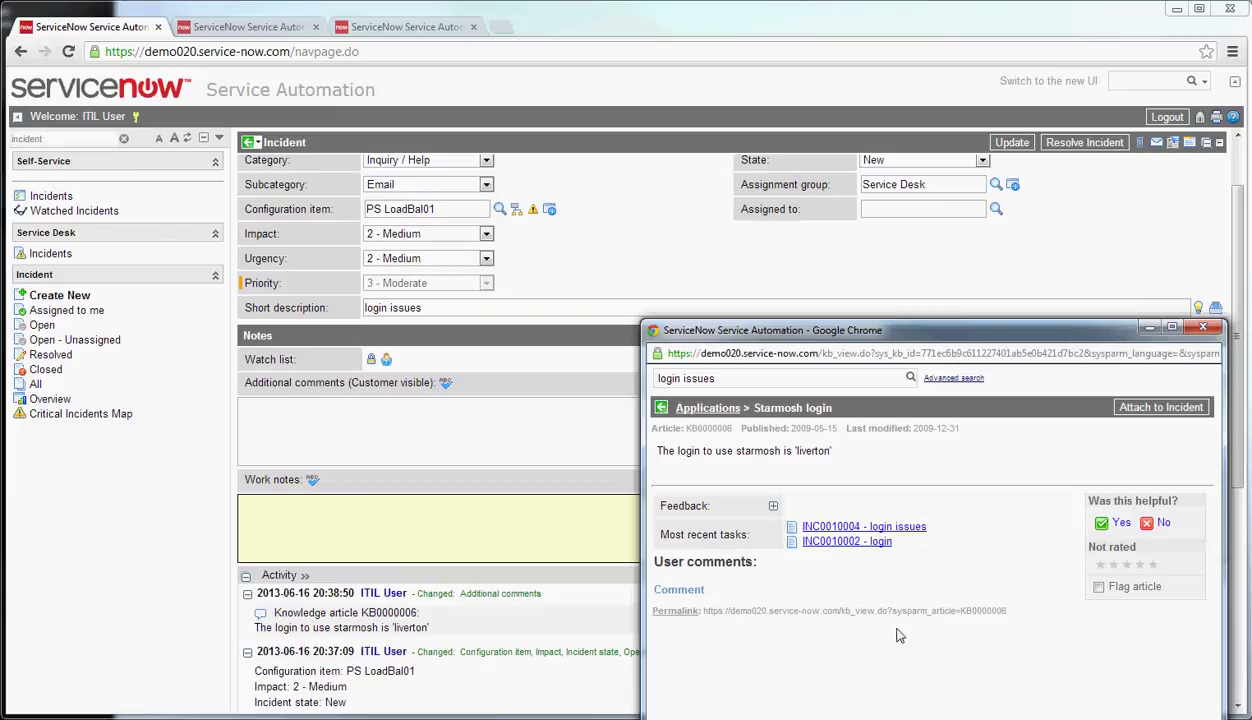
click(1180, 405)
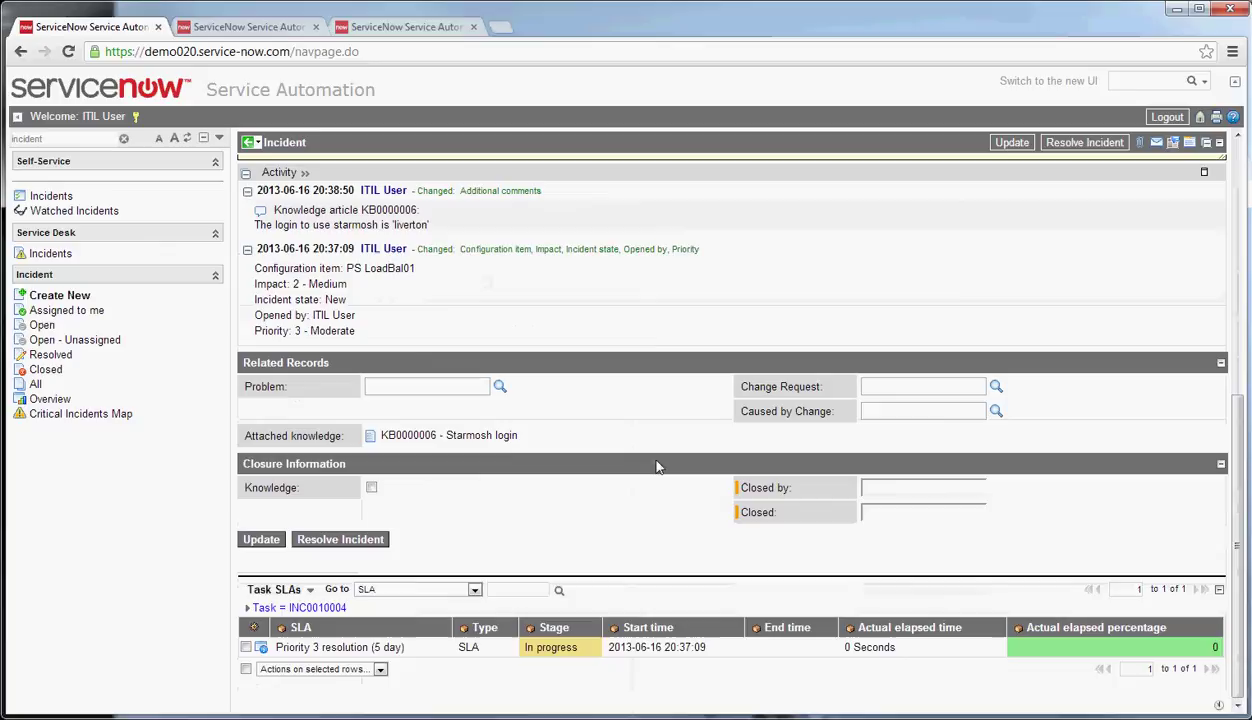
Step: Review the incident's activity log, related records, closure information and task SLA, and return to the main incident fields
scroll(649, 470, down, 1)
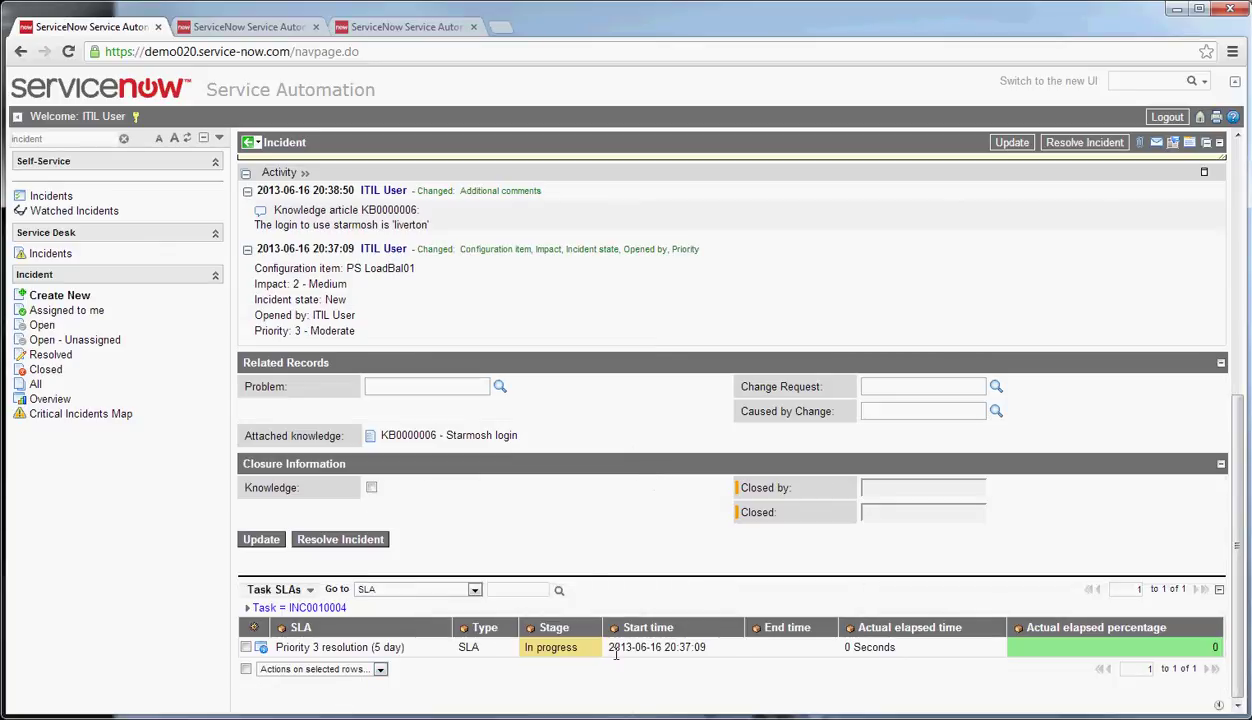
scroll(545, 600, up, 1)
scroll(545, 595, down, 1)
scroll(637, 438, up, 5)
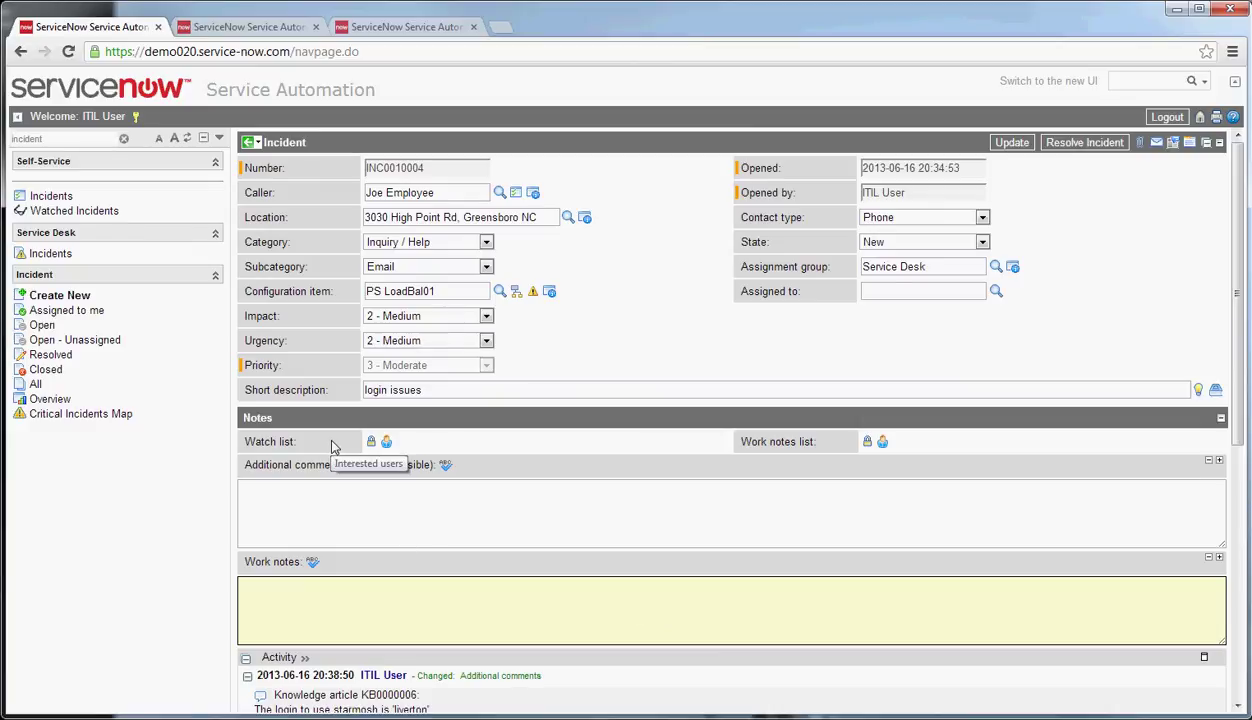
scroll(822, 455, down, 4)
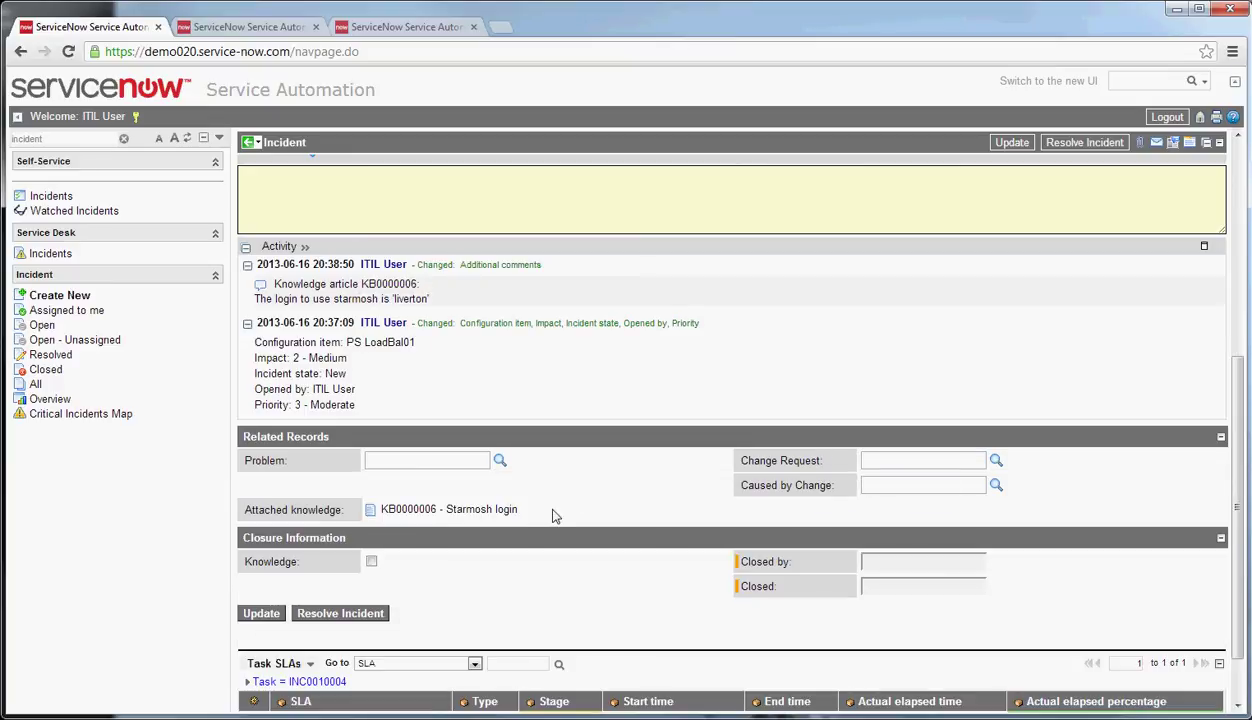
scroll(553, 516, down, 1)
scroll(567, 507, up, 5)
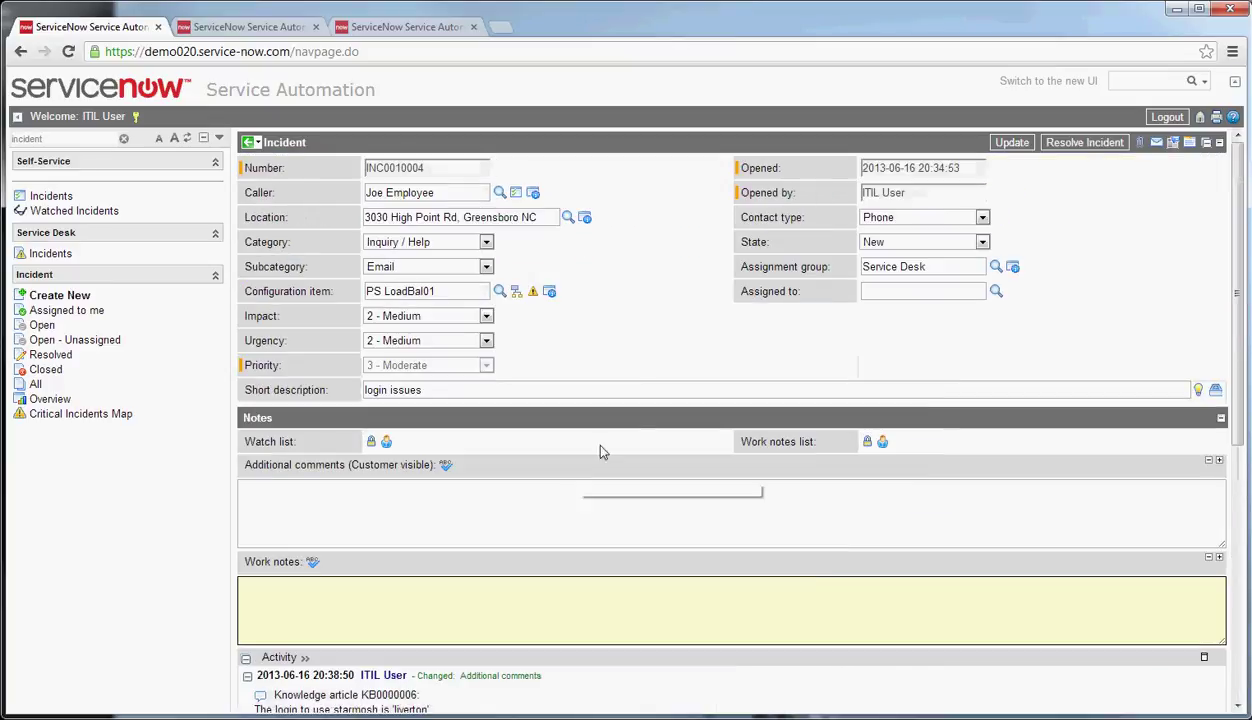
Step: Set the incident to Resolved and try to save it, dismissing the mandatory fields alert
click(1052, 145)
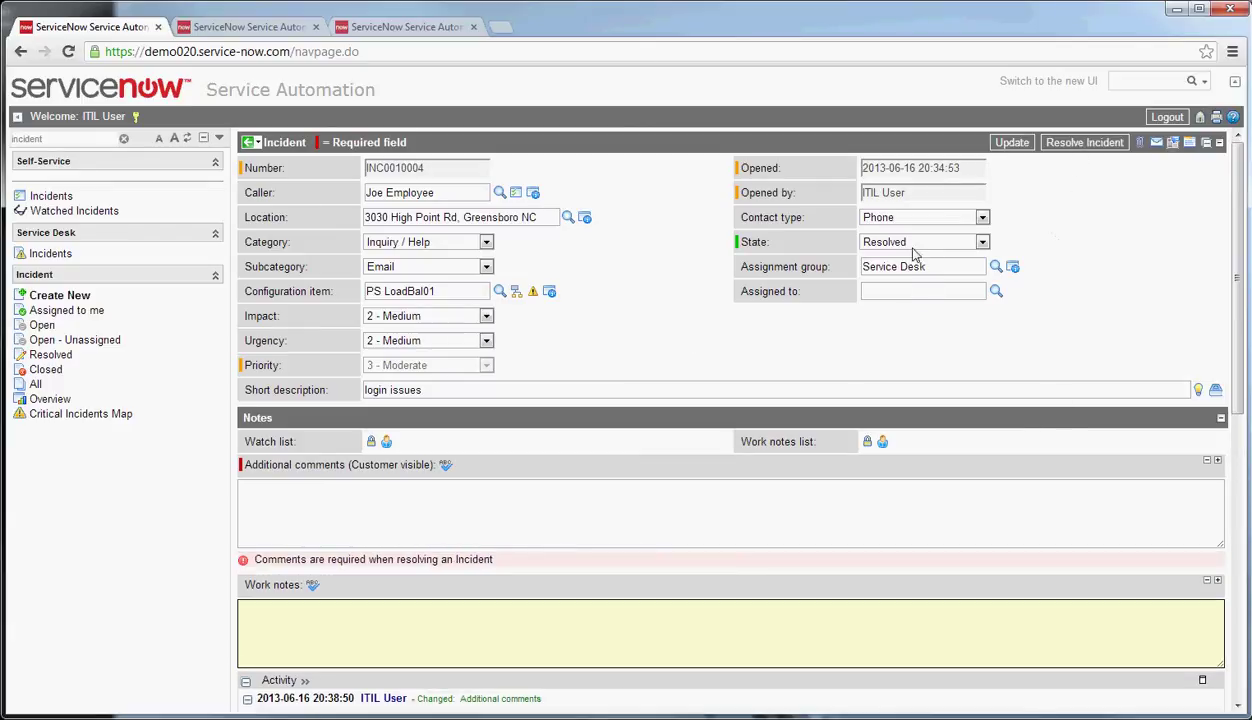
right_click(826, 152)
click(838, 156)
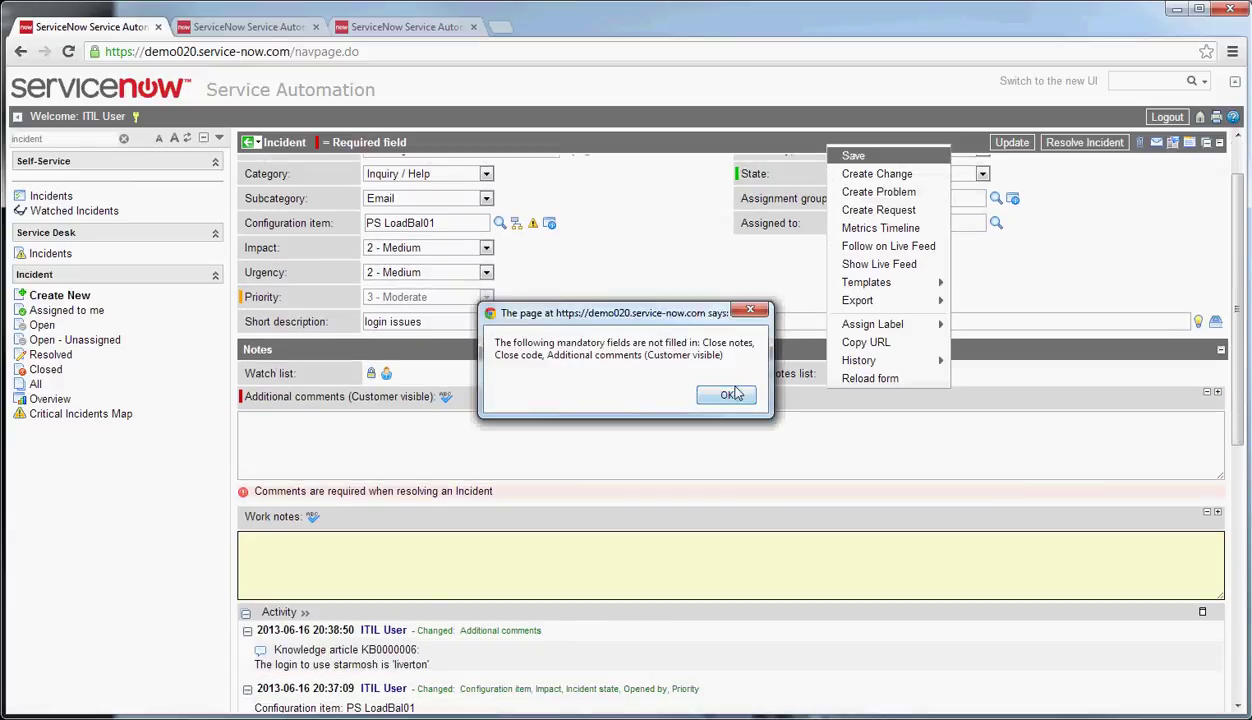
click(722, 394)
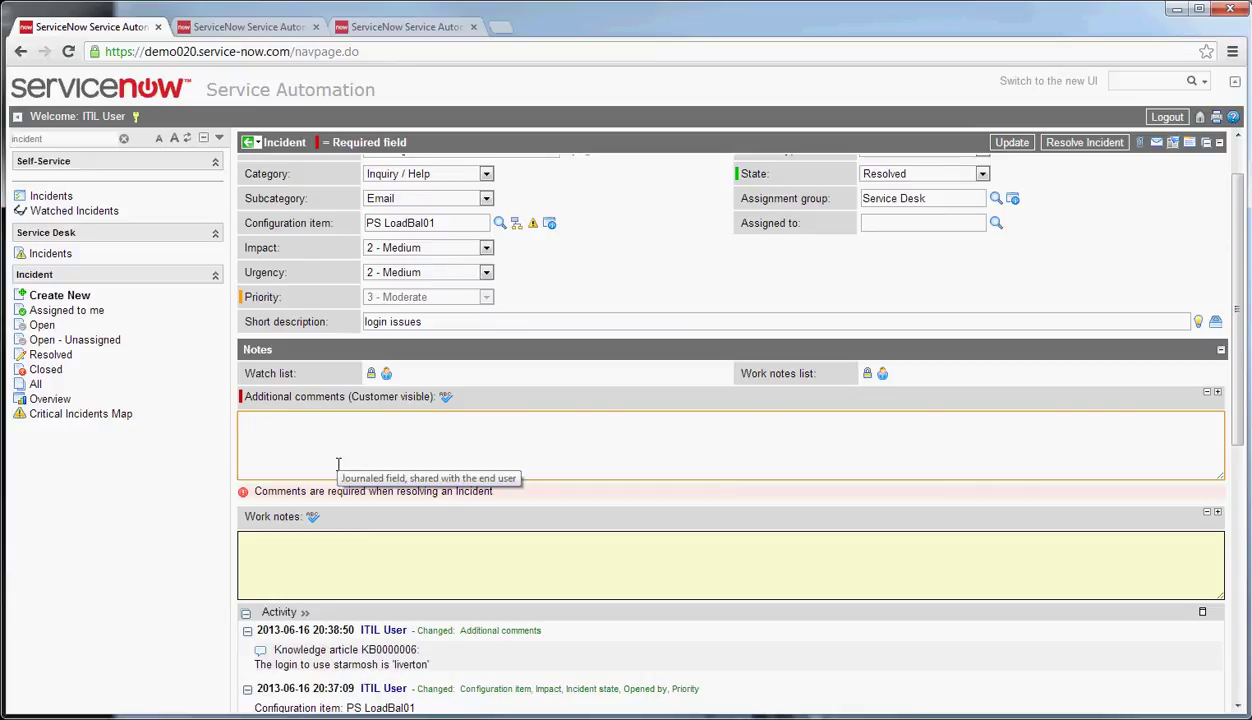
Step: Add the customer-visible comment "Issues was resolved by Knowledge" and try to resolve the incident again
text(Issues was resolved by Knowledge)
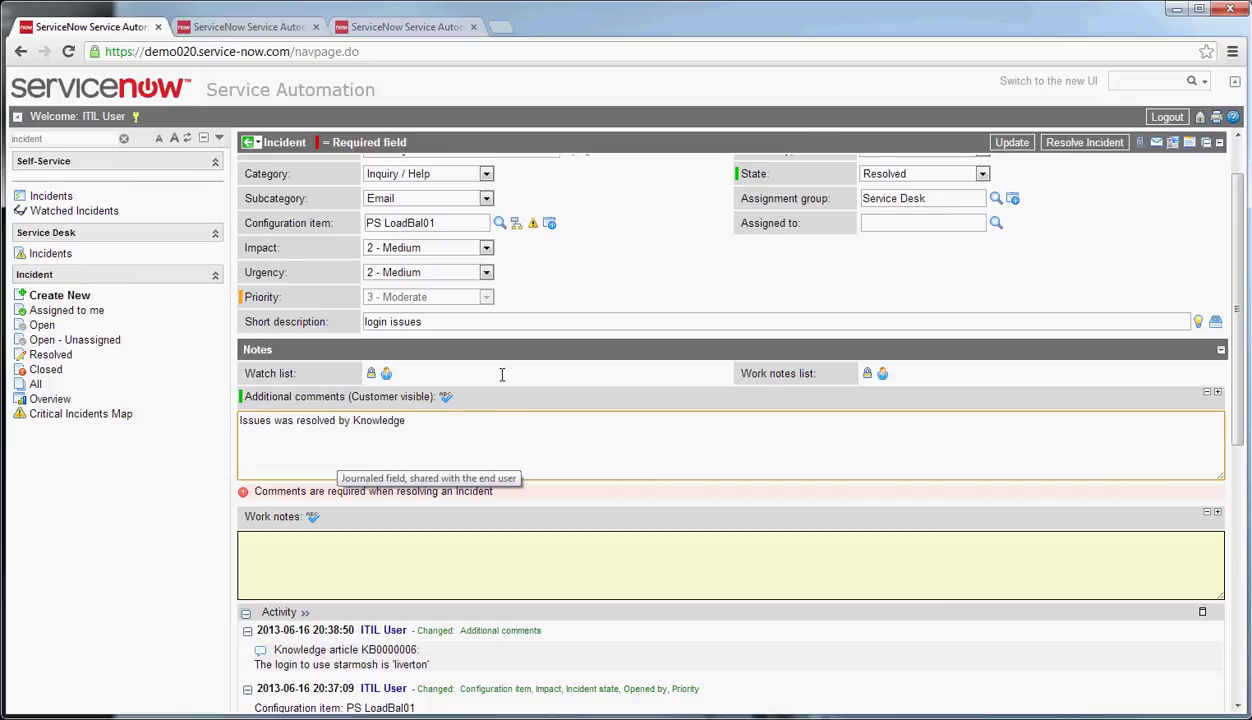
click(1080, 143)
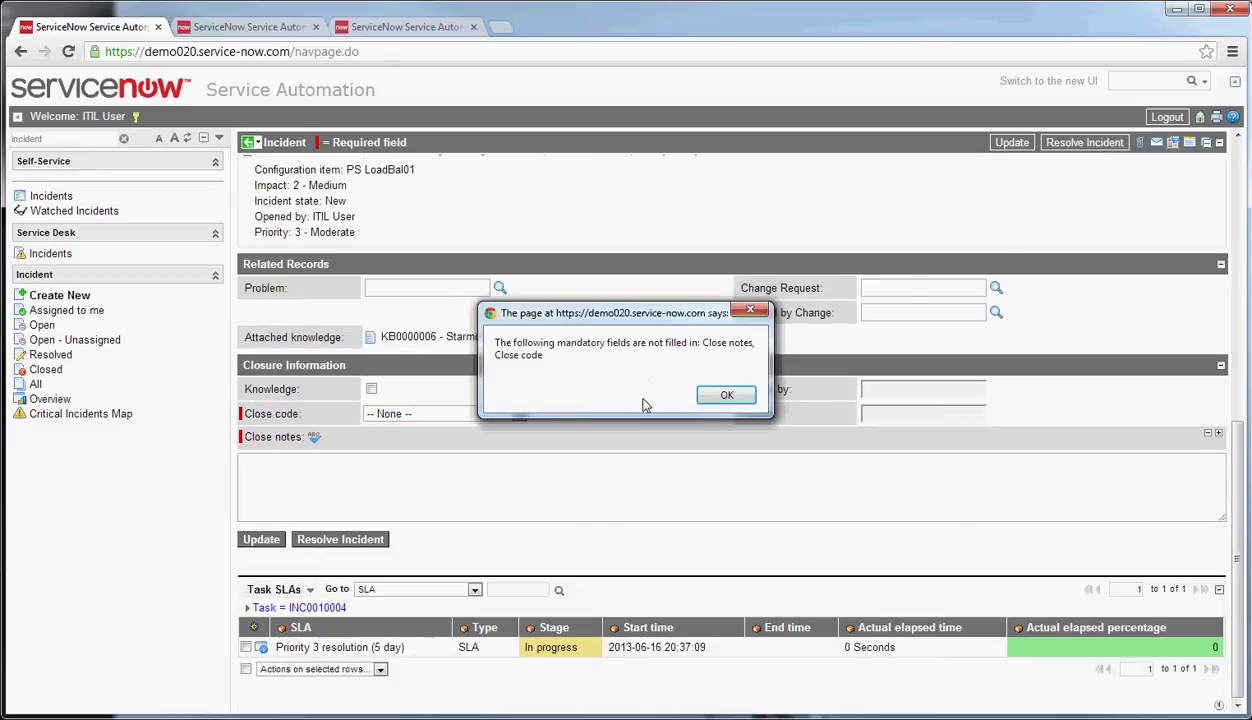
click(724, 395)
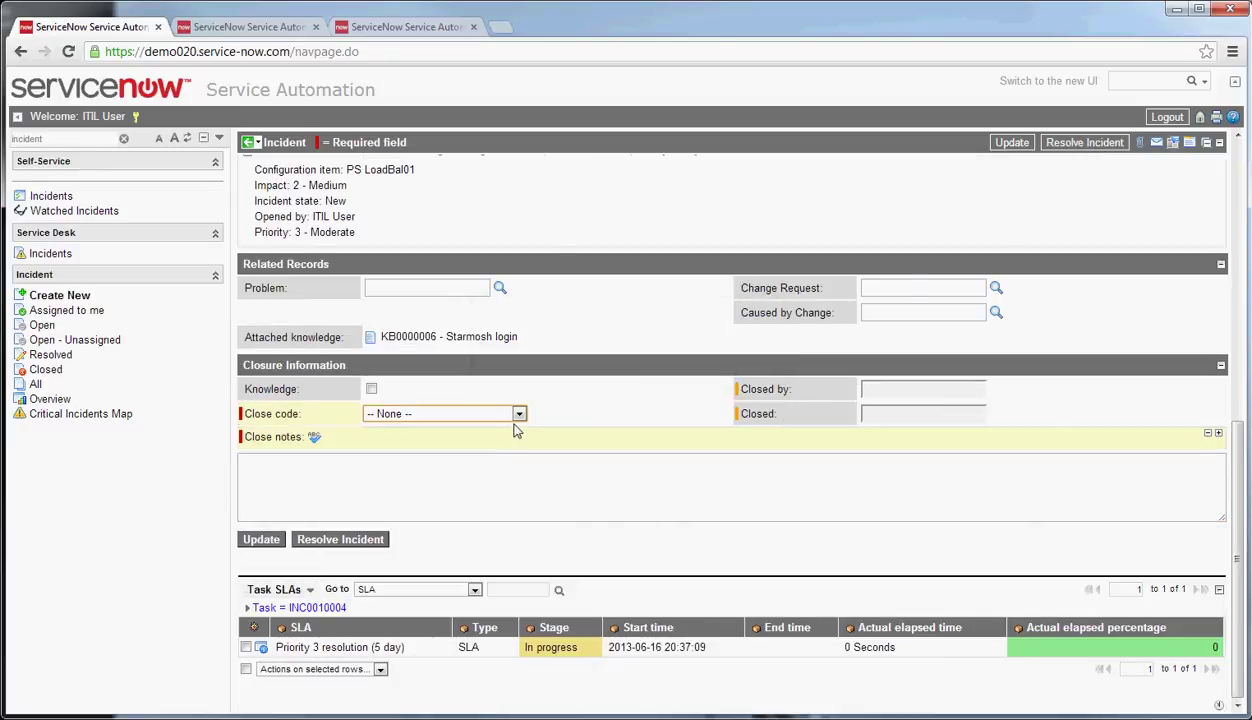
Step: Enter the close notes "Issue resolved by knowledge", set the close code to Solved (Permanently), and resolve the incident
click(439, 494)
text(Issue res)
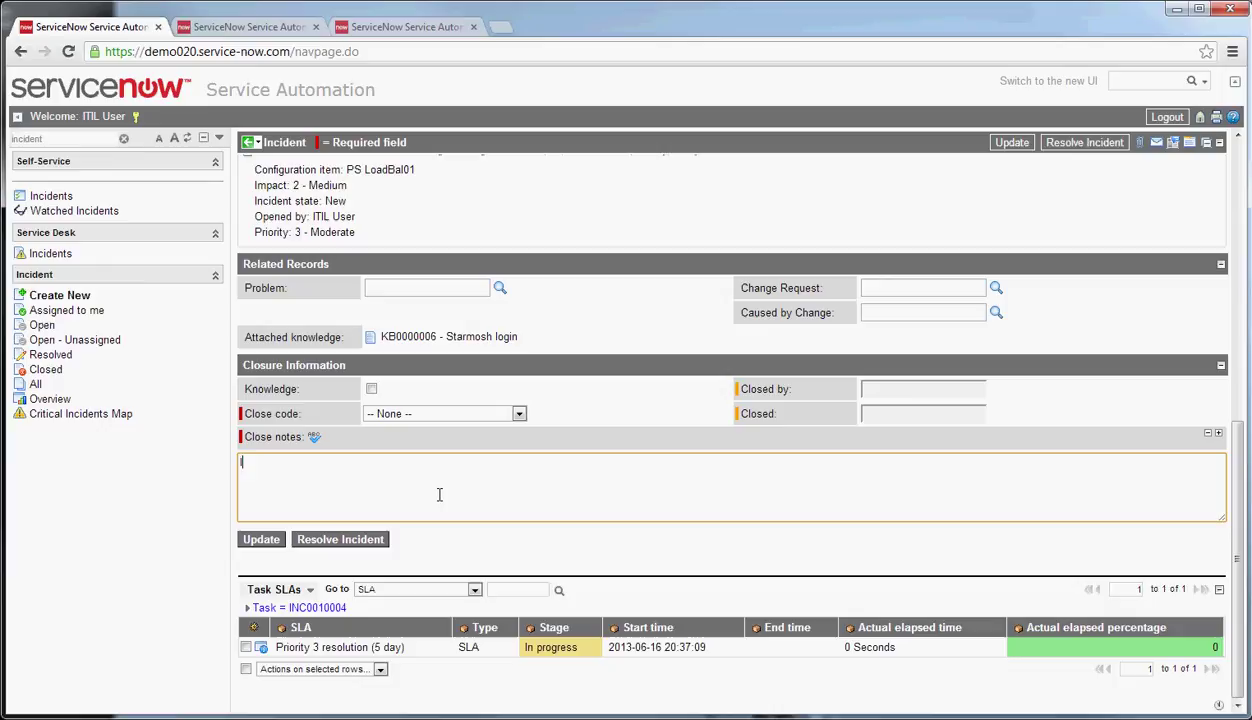
text(olved by kno)
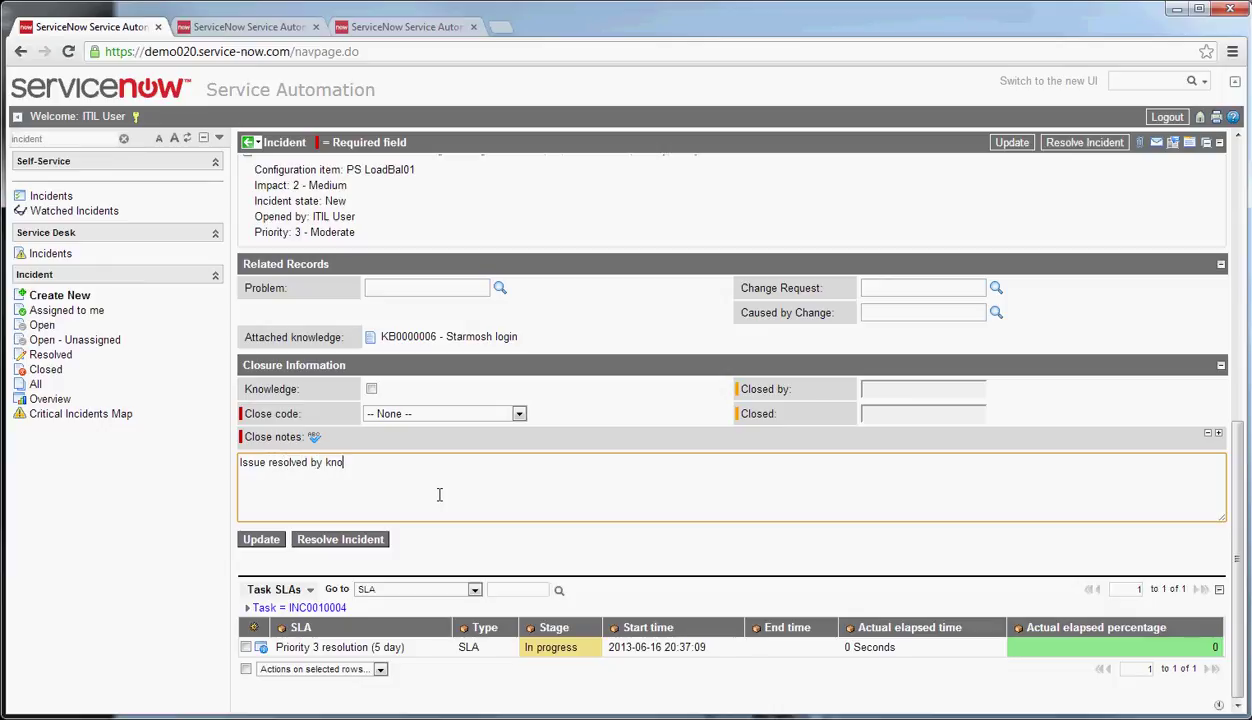
text(wledge)
click(519, 414)
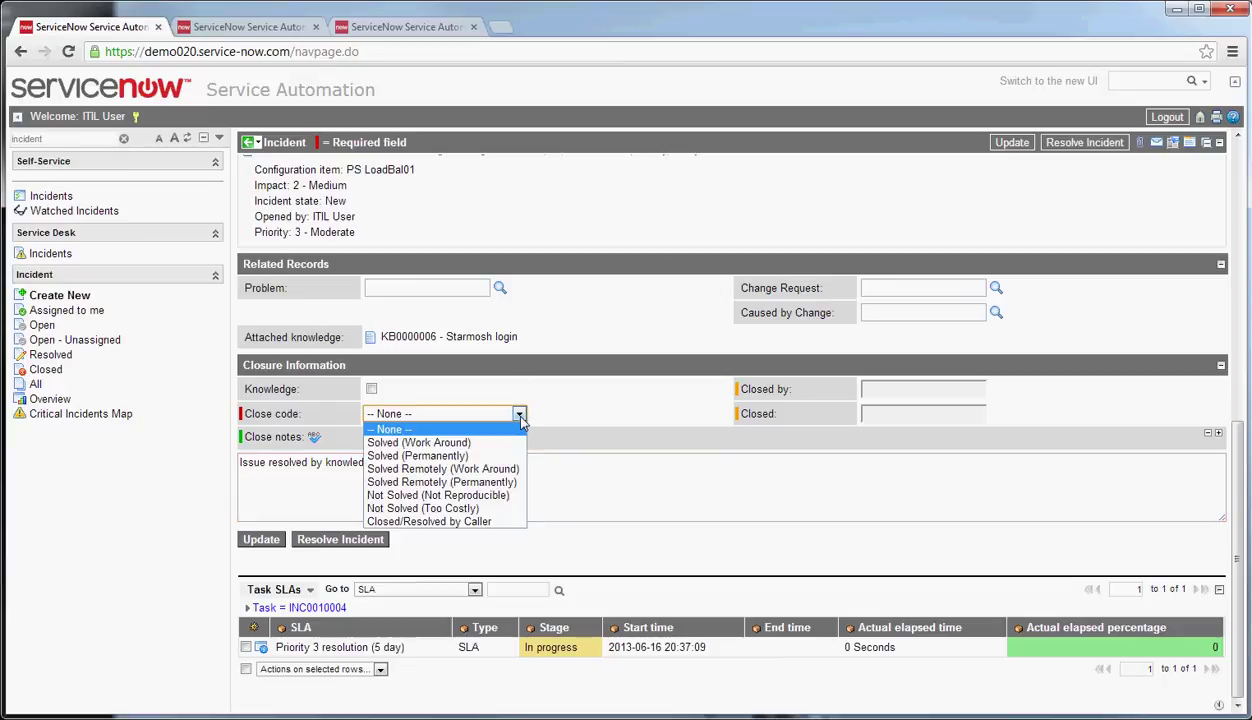
click(465, 453)
click(1050, 143)
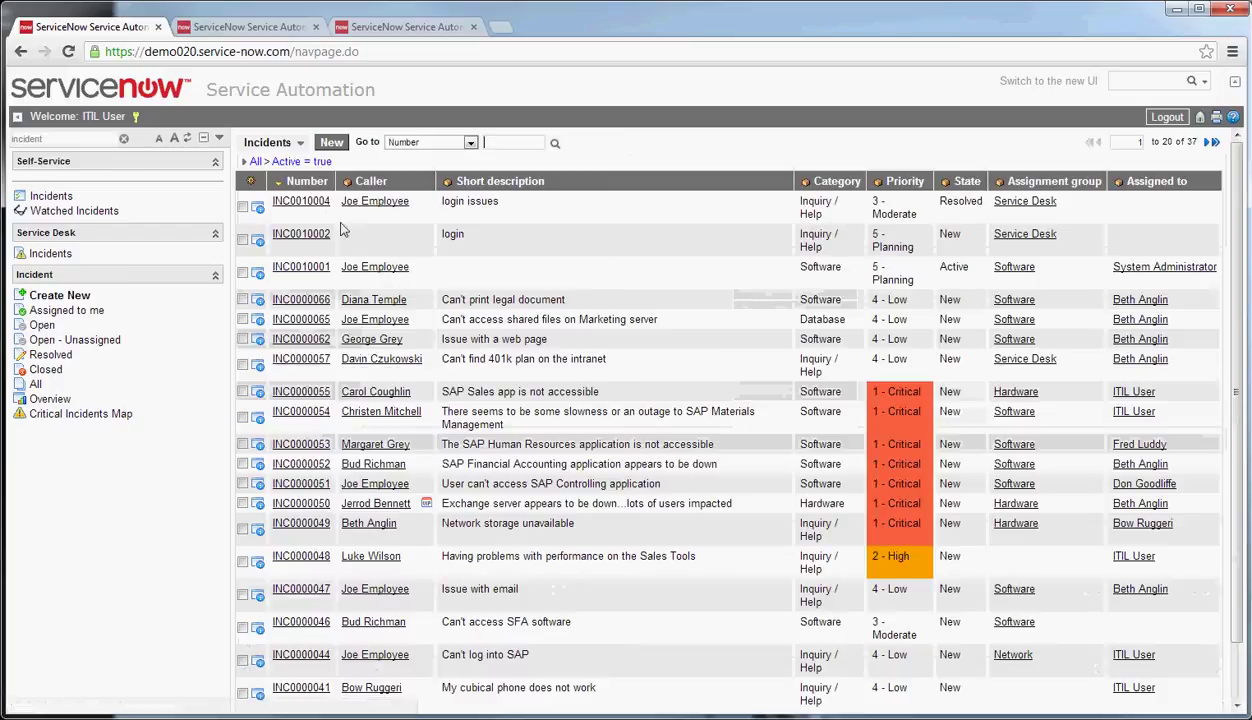
Step: Reopen the resolved login issues incident from the list and check its available state options without changing the state
click(287, 204)
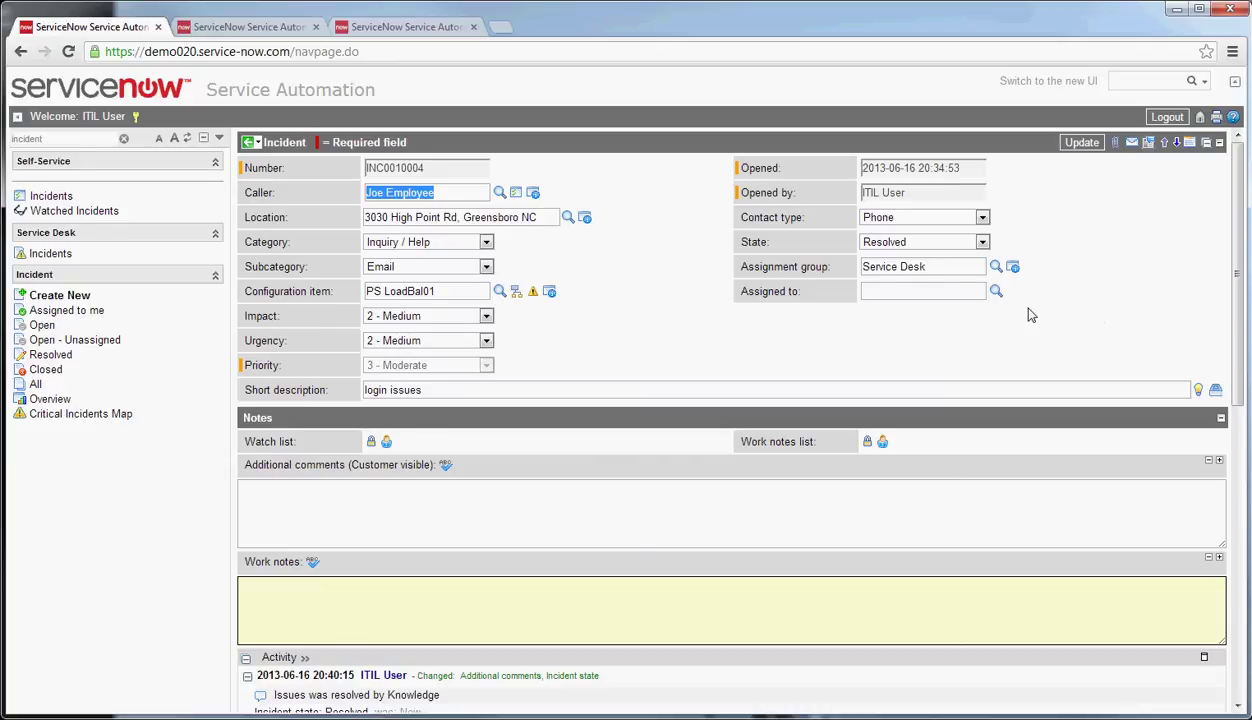
click(978, 242)
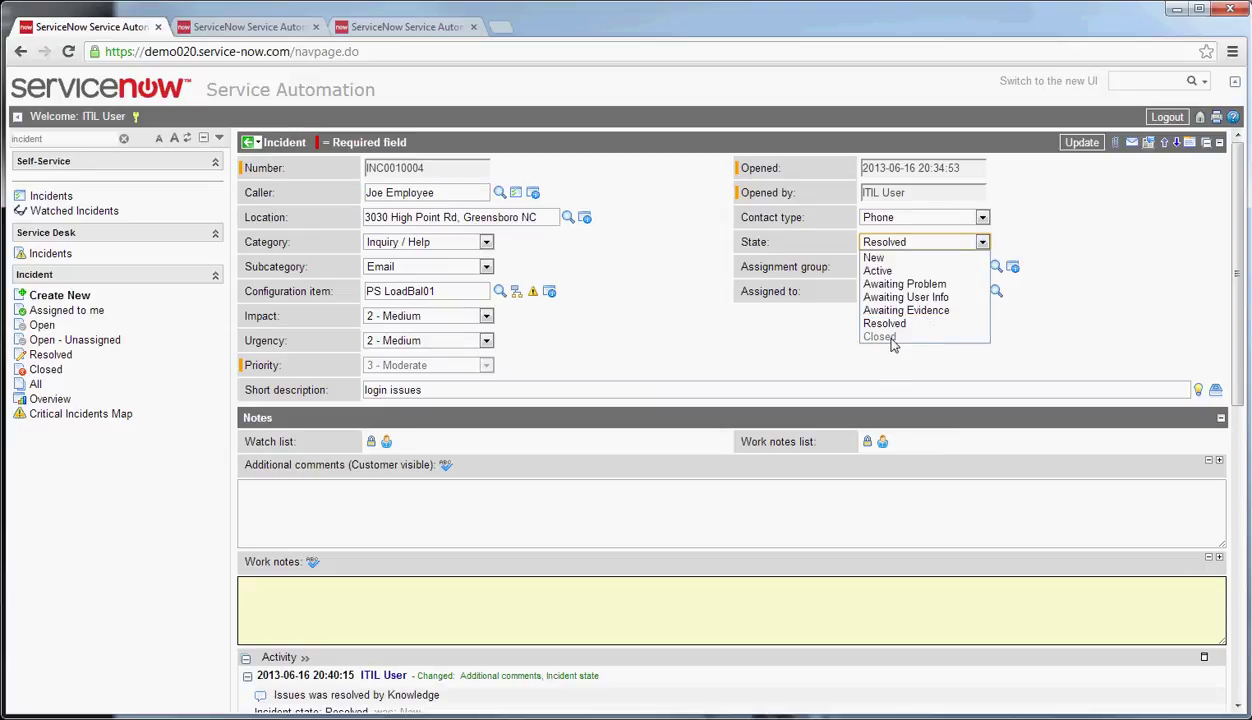
click(1056, 234)
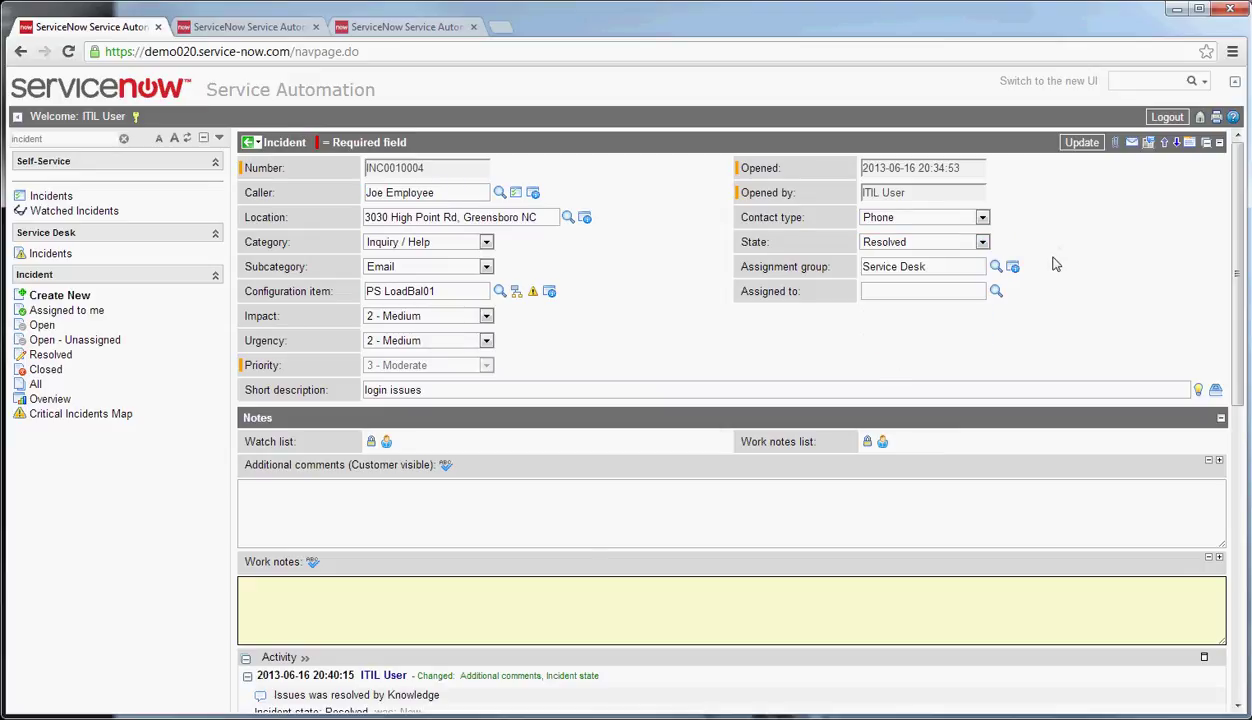